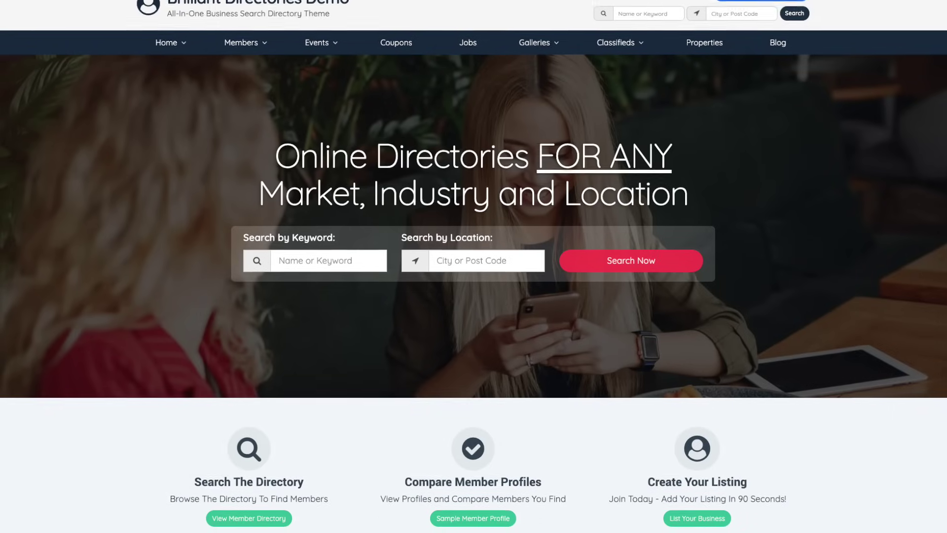
- Scroll through the demo homepage's new members, categories and posts sections
{"action": "scroll", "coordinate": [474, 267], "scroll_direction": "down", "scroll_amount": 6}
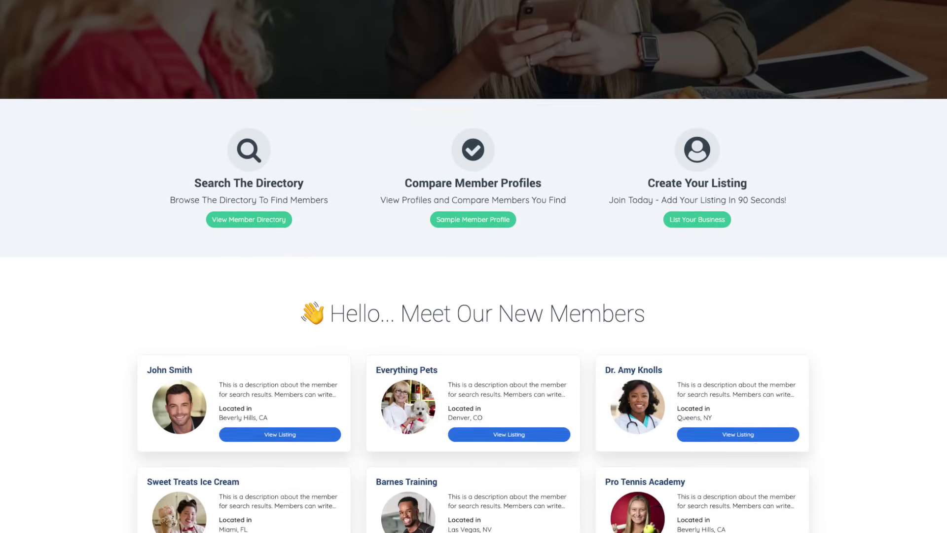
{"action": "scroll", "coordinate": [474, 266], "scroll_direction": "down", "scroll_amount": 6}
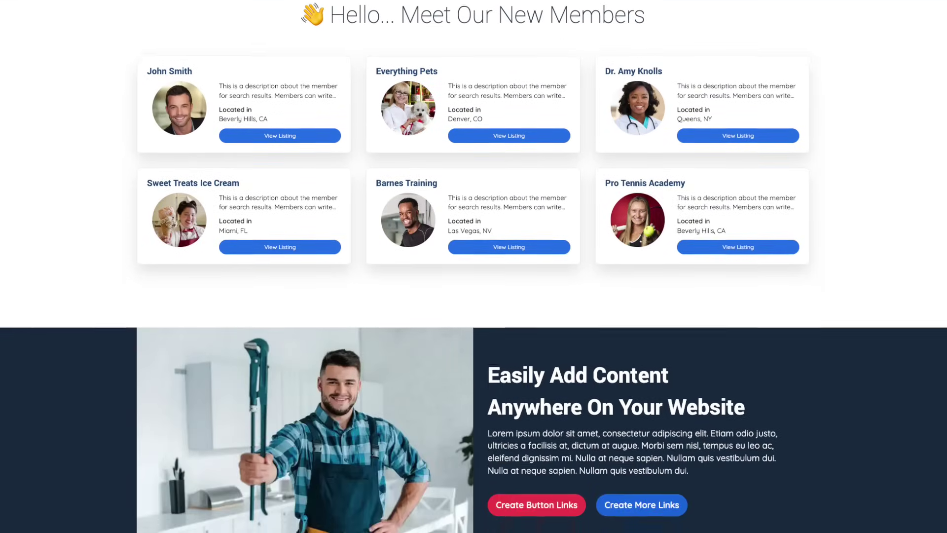
{"action": "scroll", "coordinate": [473, 266], "scroll_direction": "down", "scroll_amount": 6}
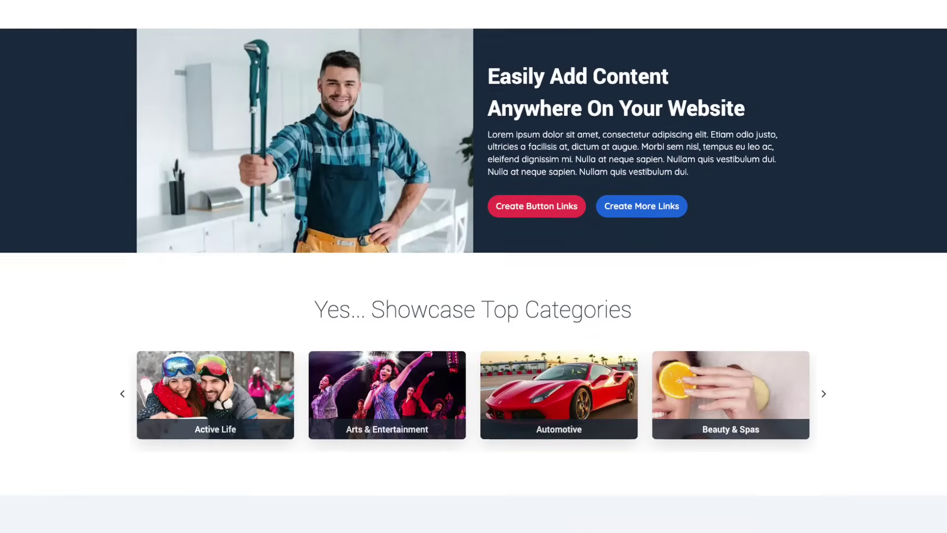
{"action": "scroll", "coordinate": [473, 267], "scroll_direction": "down", "scroll_amount": 6}
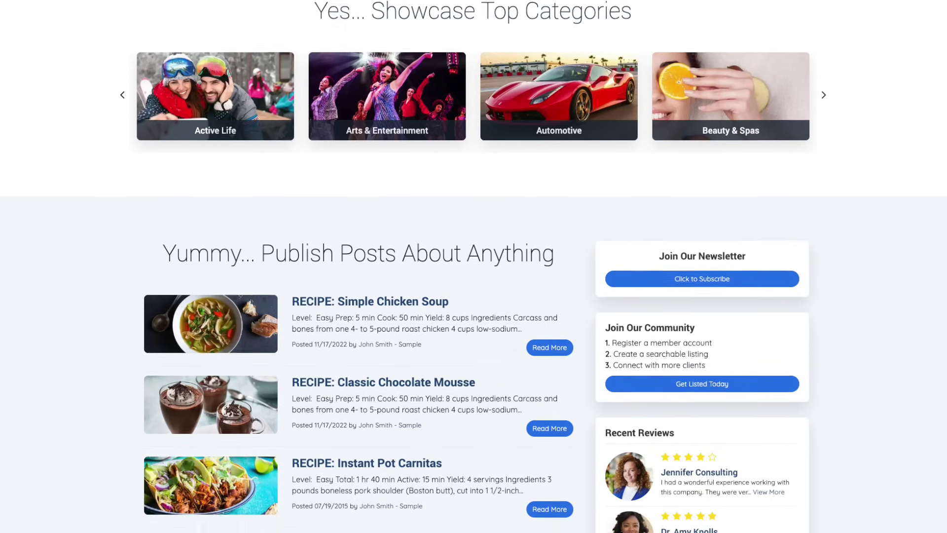
{"action": "scroll", "coordinate": [473, 266], "scroll_direction": "down", "scroll_amount": 6}
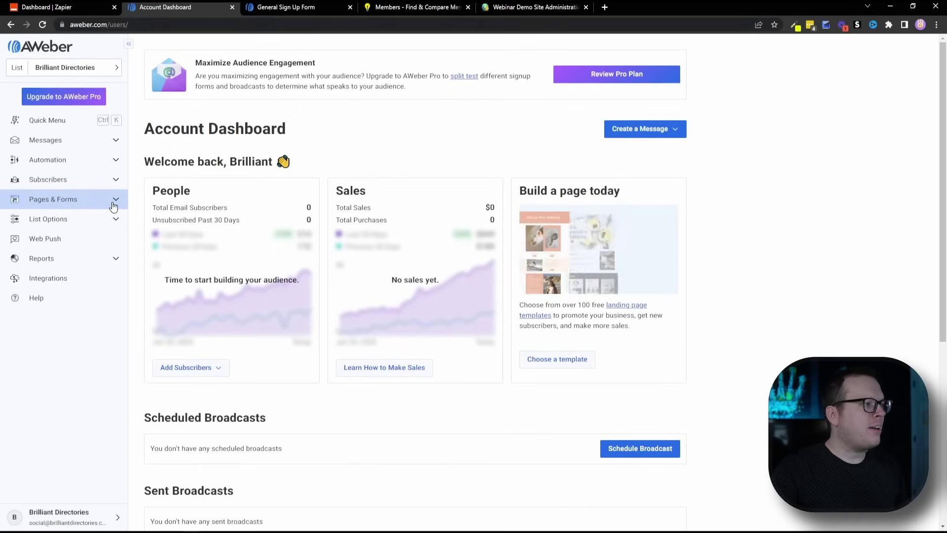
- View the live General Sign Up Form from Landing Pages, then the Members - Find & Compare listing
{"action": "left_click", "coordinate": [113, 201]}
{"action": "left_click", "coordinate": [54, 218]}
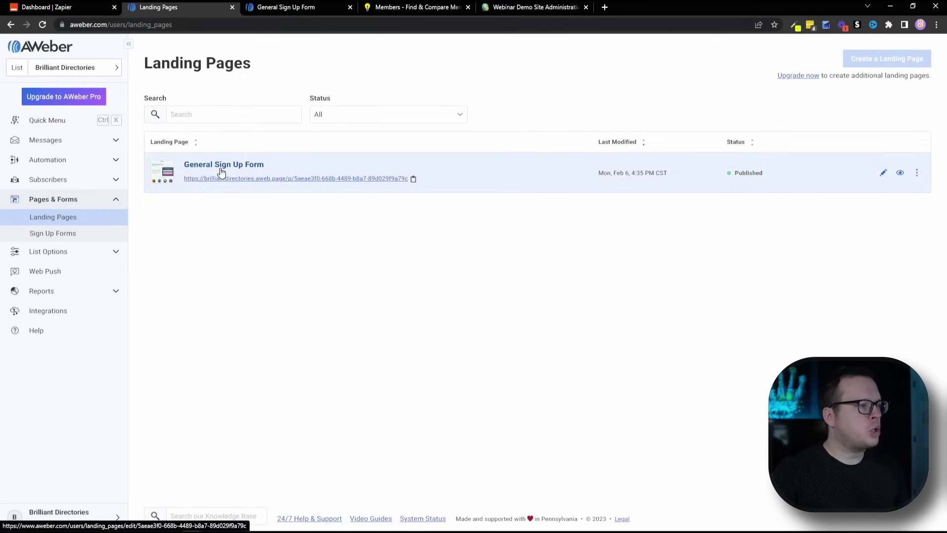
{"action": "left_click", "coordinate": [294, 8]}
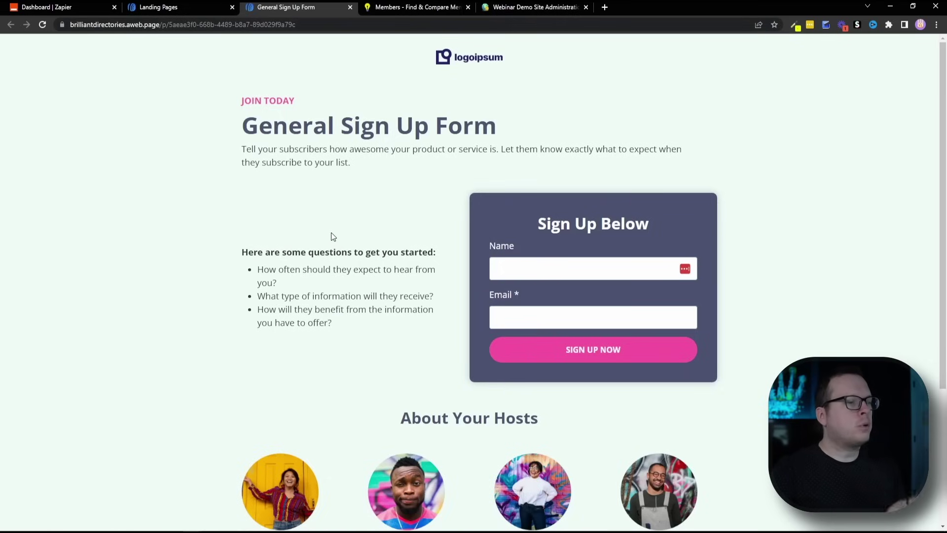
{"action": "left_click", "coordinate": [397, 8]}
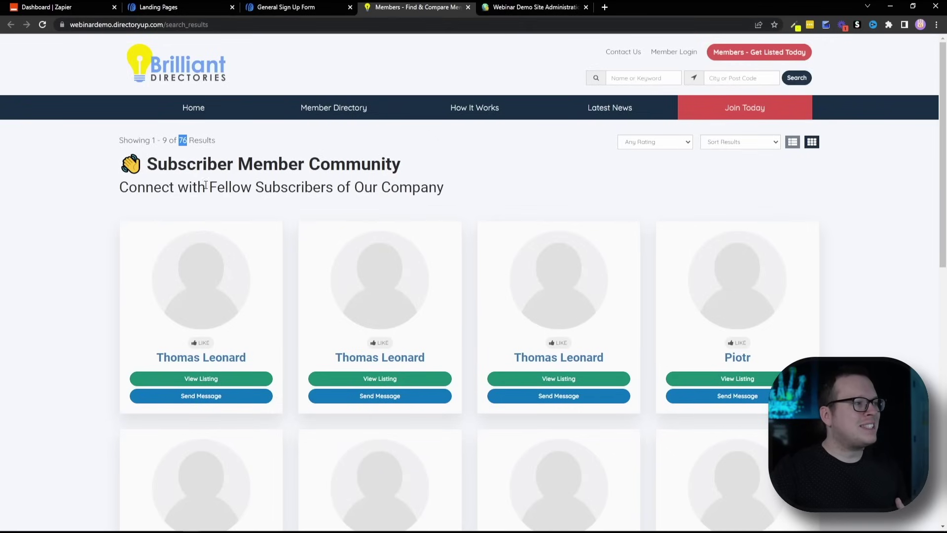
- Scroll the 76-result Subscriber Member Community listing, then return to the Zapier dashboard
{"action": "scroll", "coordinate": [124, 241], "scroll_direction": "down", "scroll_amount": 3}
{"action": "scroll", "coordinate": [168, 264], "scroll_direction": "up", "scroll_amount": 3}
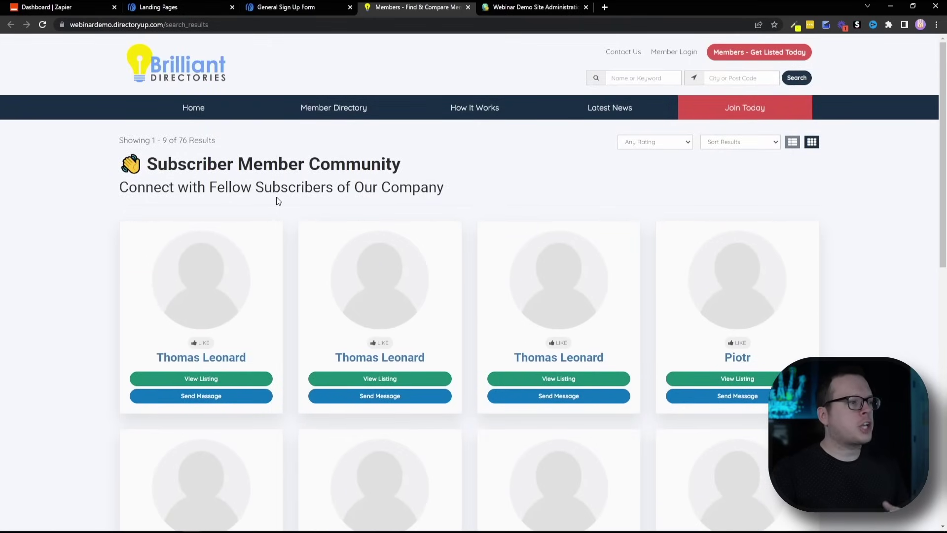
{"action": "left_click", "coordinate": [47, 7]}
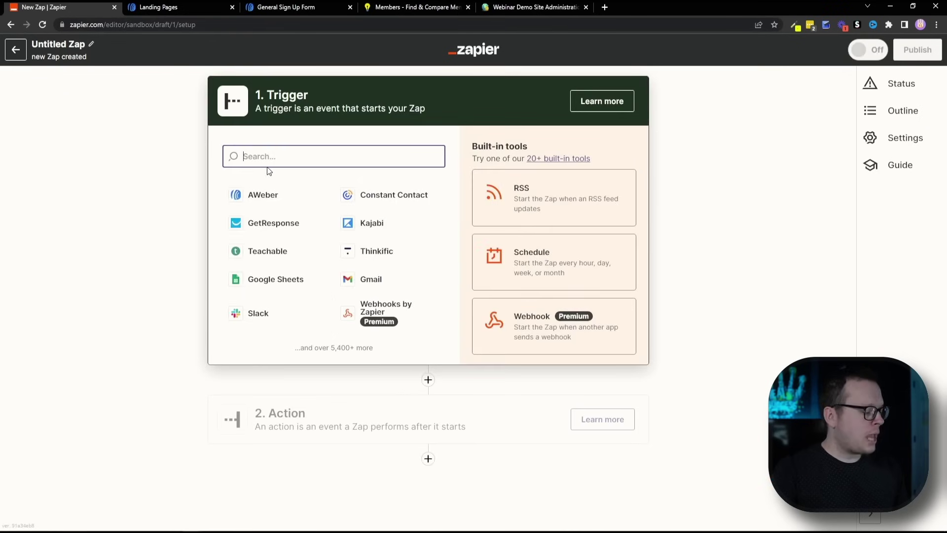
- Set the trigger to AWeber's New Subscriber event and sign in to connect an AWeber account
{"action": "left_click", "coordinate": [277, 199]}
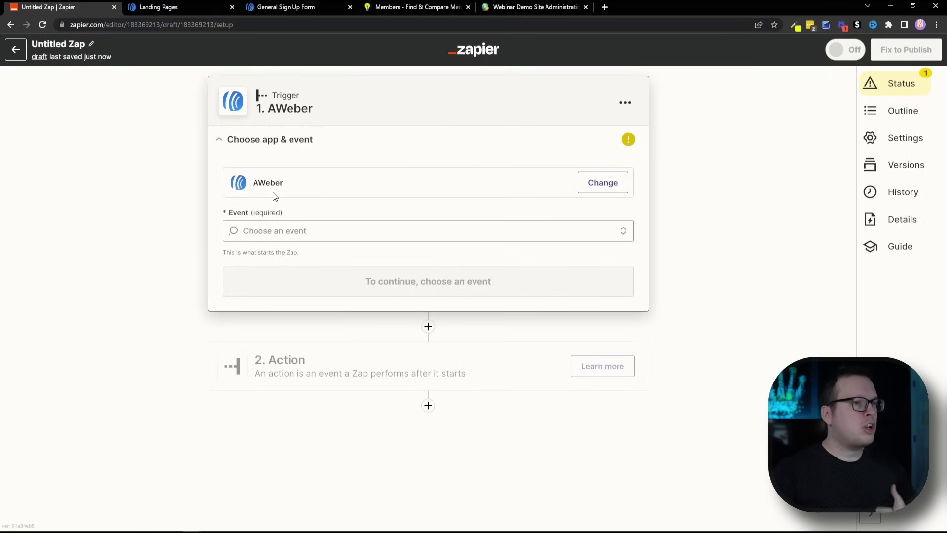
{"action": "left_click", "coordinate": [316, 235]}
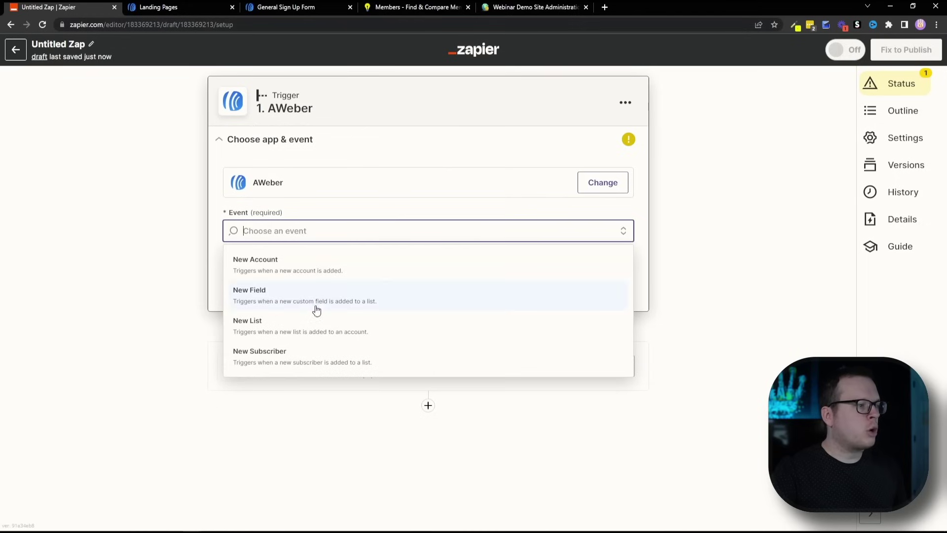
{"action": "left_click", "coordinate": [318, 364]}
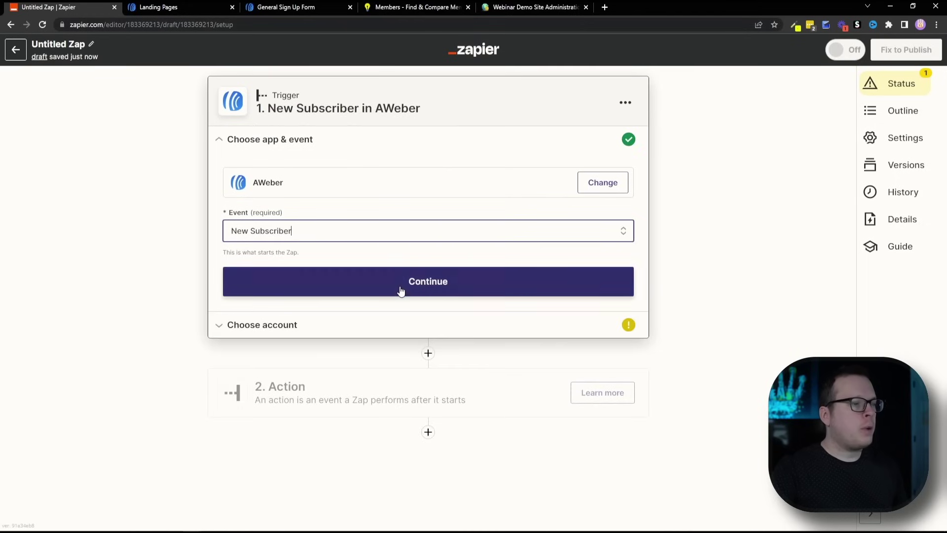
{"action": "left_click", "coordinate": [400, 290]}
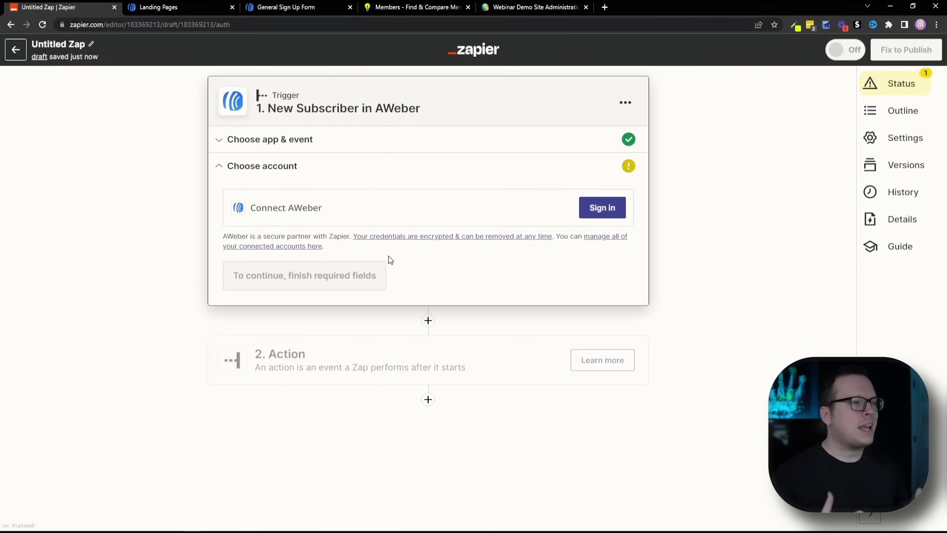
{"action": "left_click", "coordinate": [600, 211]}
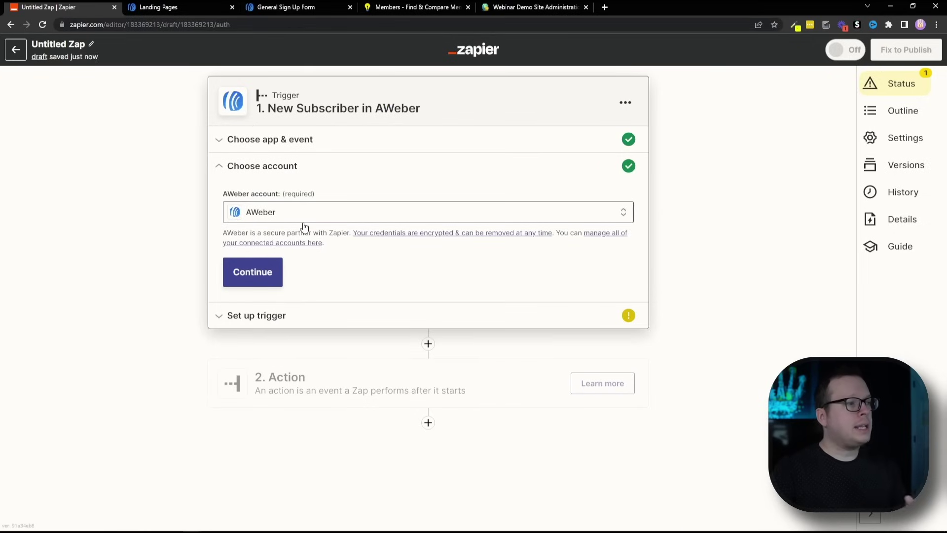
{"action": "left_click", "coordinate": [258, 272]}
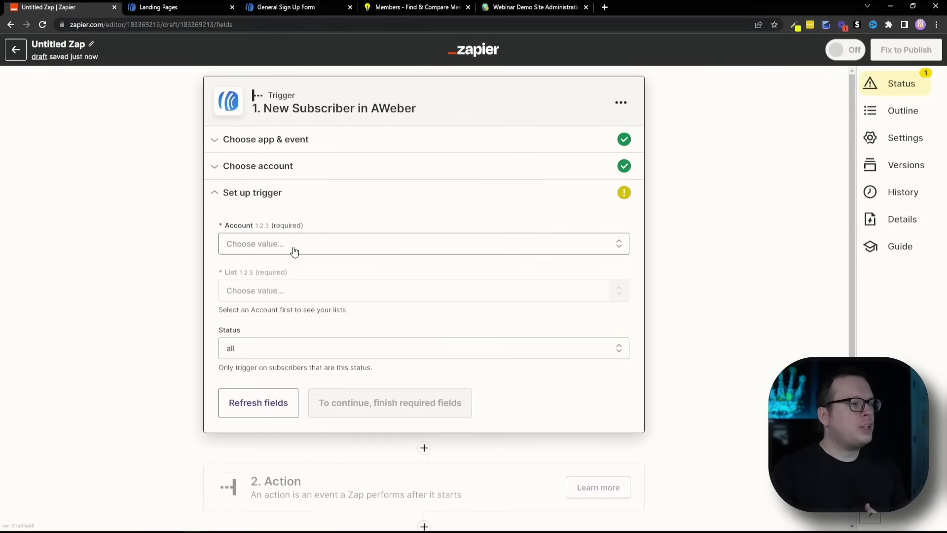
- Point the trigger at the AWeber account's Brilliant Directories subscriber list
{"action": "left_click", "coordinate": [295, 251]}
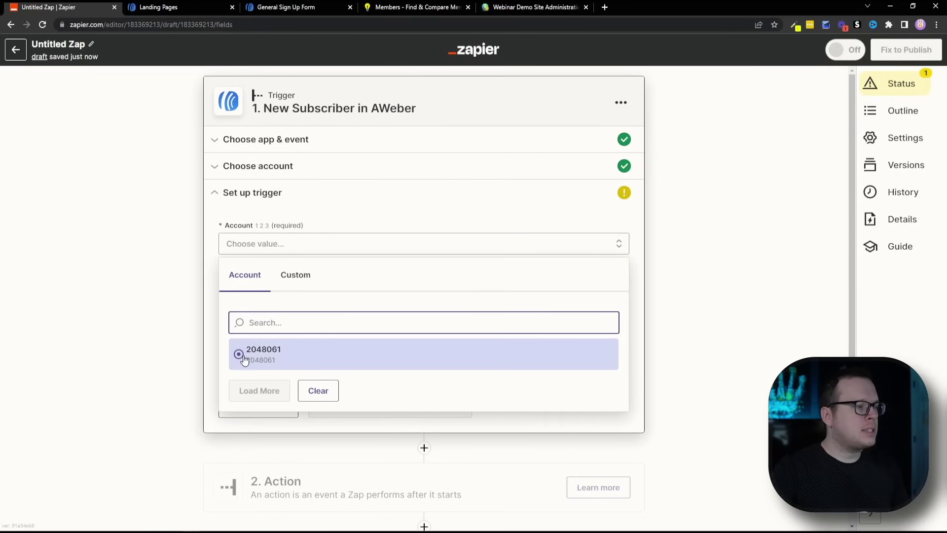
{"action": "left_click", "coordinate": [244, 356]}
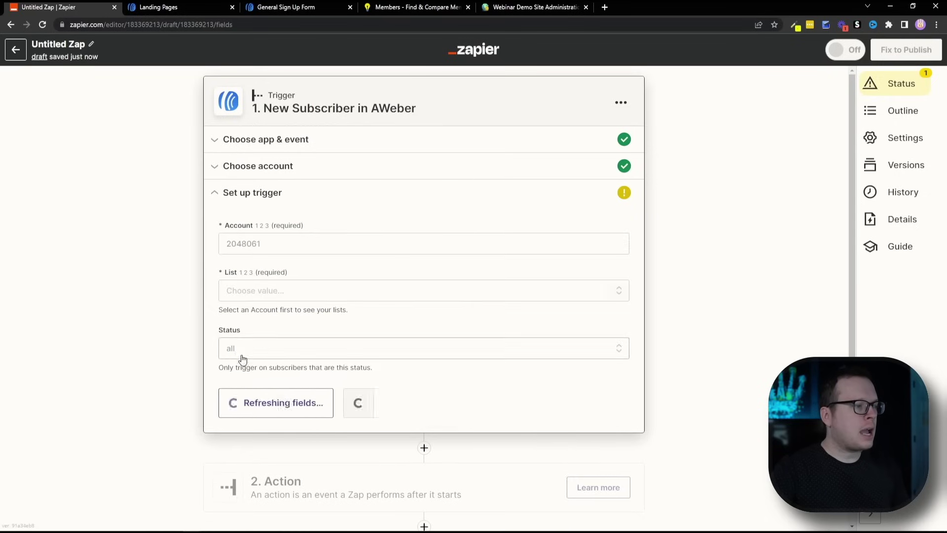
{"action": "left_click", "coordinate": [268, 296]}
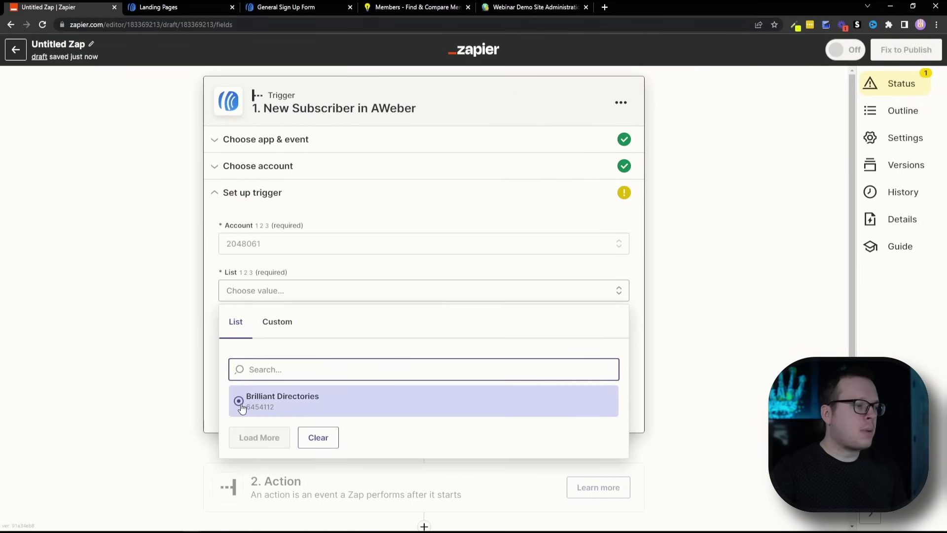
{"action": "left_click", "coordinate": [241, 402]}
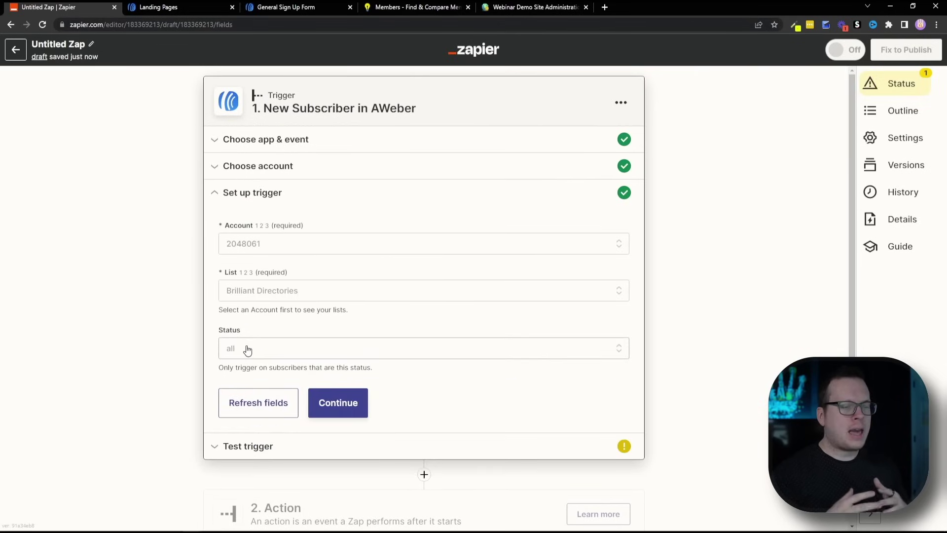
{"action": "left_click", "coordinate": [351, 403]}
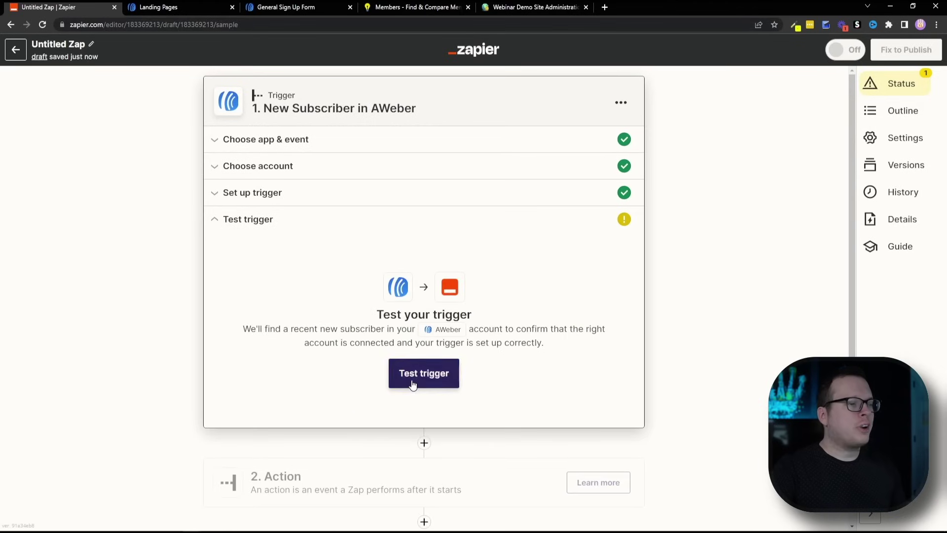
- Test the trigger, confirm it found sample New Subscriber A data, and continue to the action step
{"action": "left_click", "coordinate": [413, 383]}
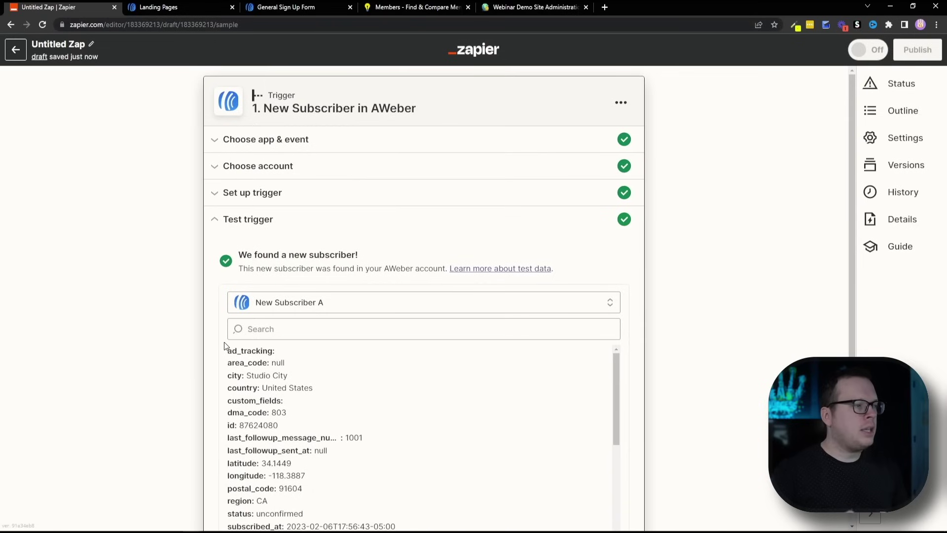
{"action": "left_click_drag", "start_coordinate": [238, 255], "coordinate": [335, 267]}
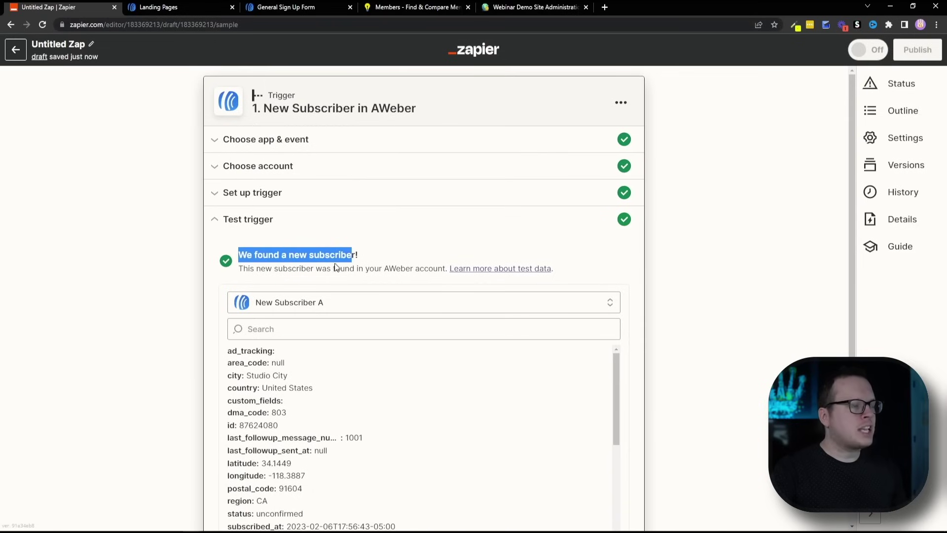
{"action": "scroll", "coordinate": [170, 312], "scroll_direction": "down", "scroll_amount": 3}
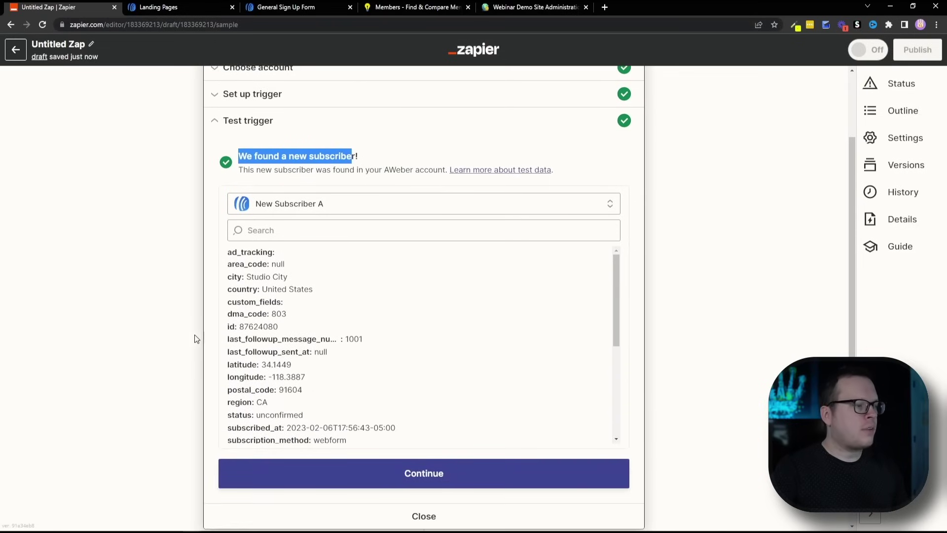
{"action": "left_click", "coordinate": [369, 382]}
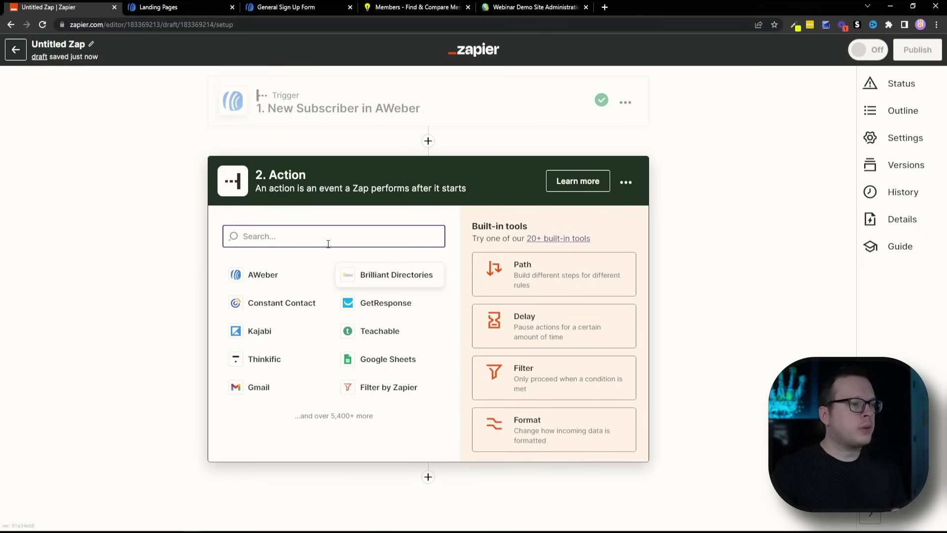
- Set the action to Brilliant Directories' Create User event via the 'brill' search
{"action": "type", "text": "r"}
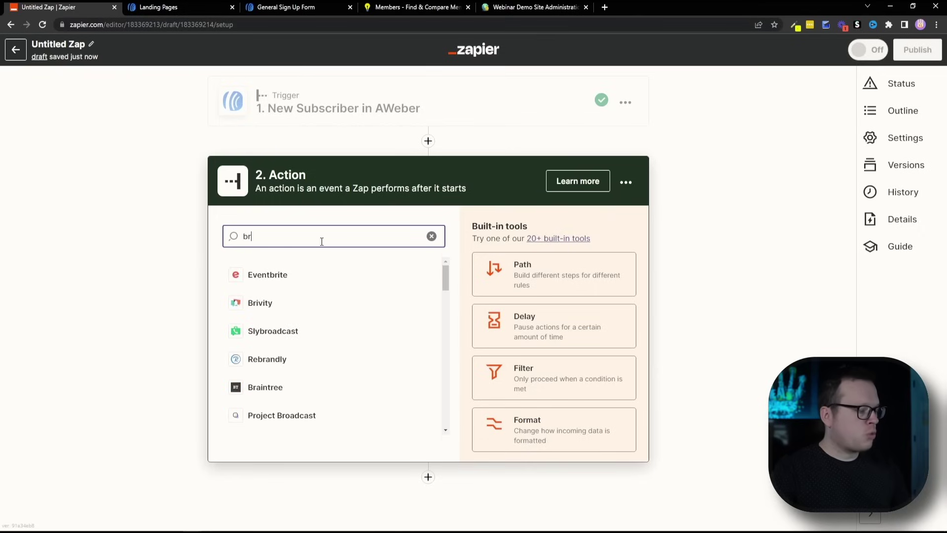
{"action": "type", "text": "ill"}
{"action": "left_click", "coordinate": [301, 292]}
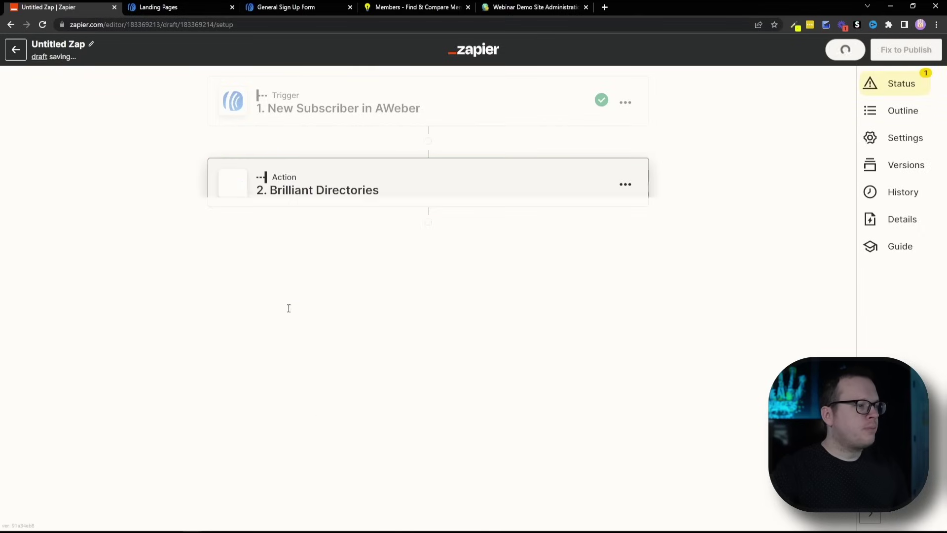
{"action": "left_click", "coordinate": [301, 311]}
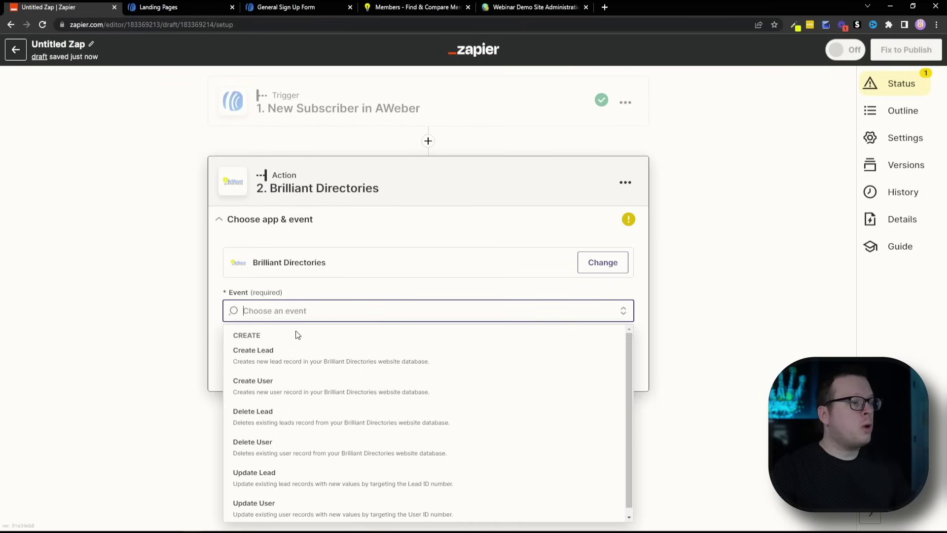
{"action": "left_click", "coordinate": [290, 384]}
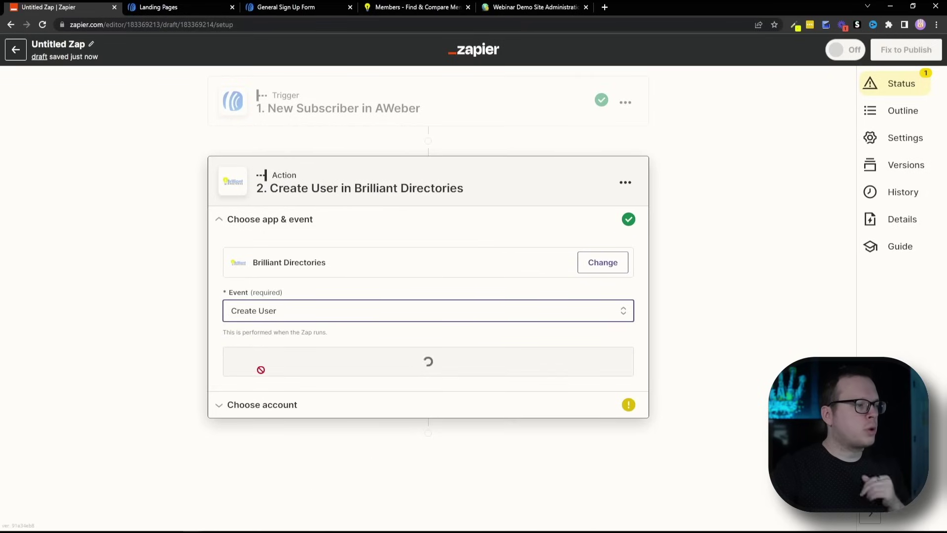
{"action": "left_click", "coordinate": [378, 371]}
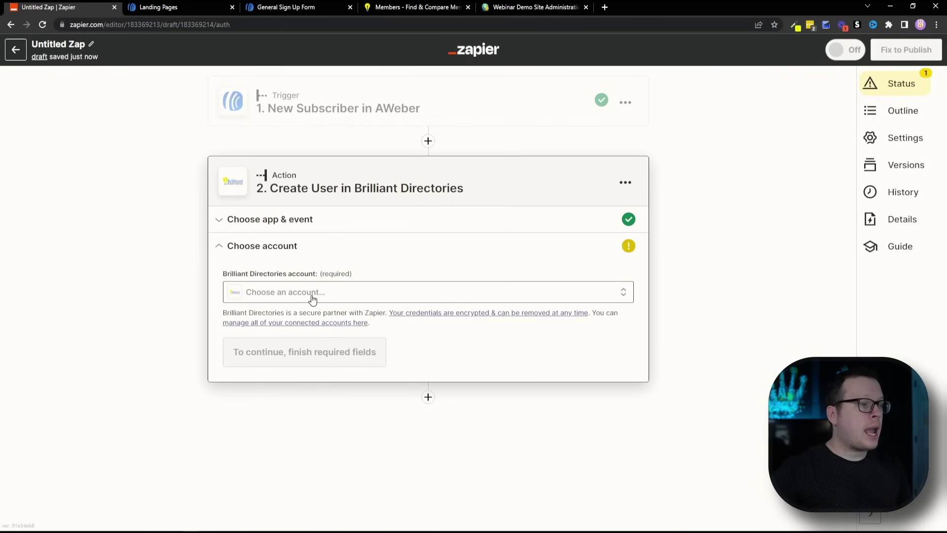
- Start connecting a new Brilliant Directories account and open the directory's API details page
{"action": "left_click", "coordinate": [336, 301]}
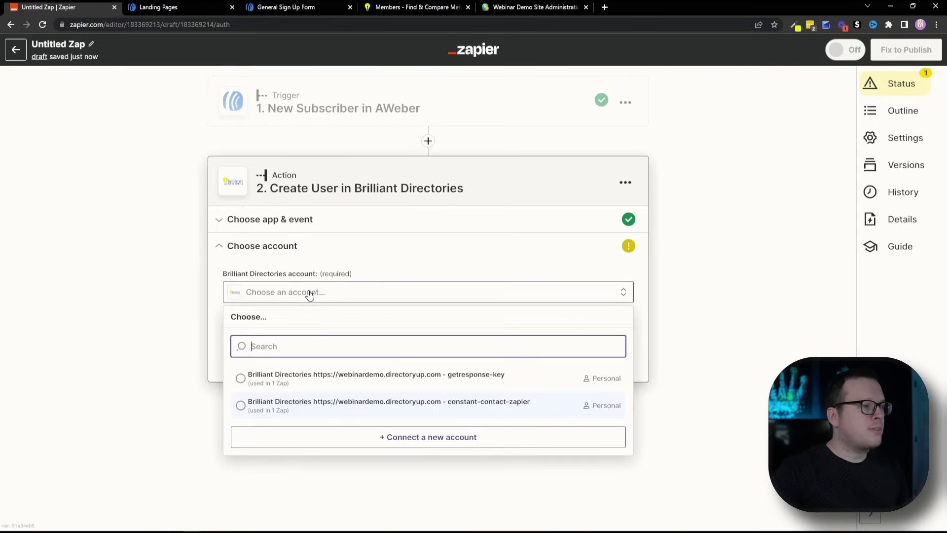
{"action": "left_click", "coordinate": [438, 439]}
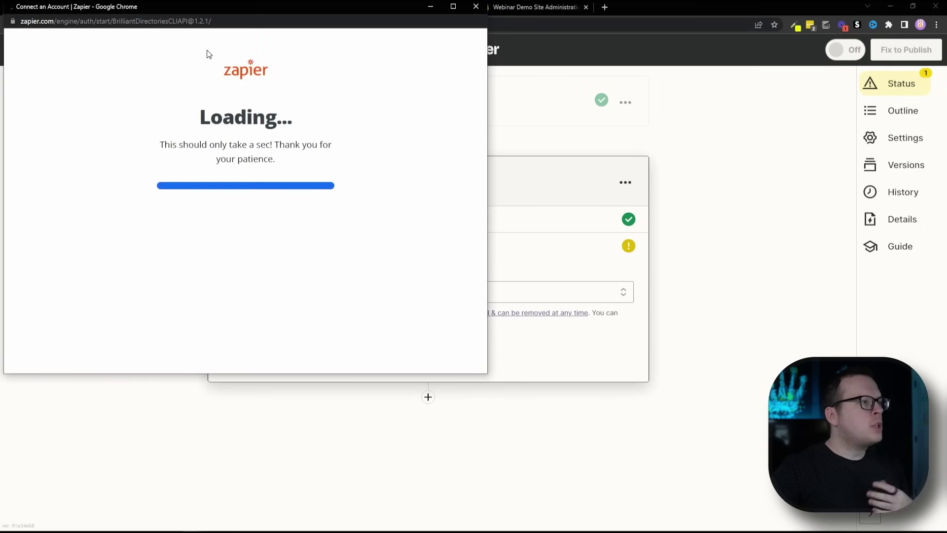
{"action": "left_click_drag", "start_coordinate": [197, 5], "coordinate": [392, 73]}
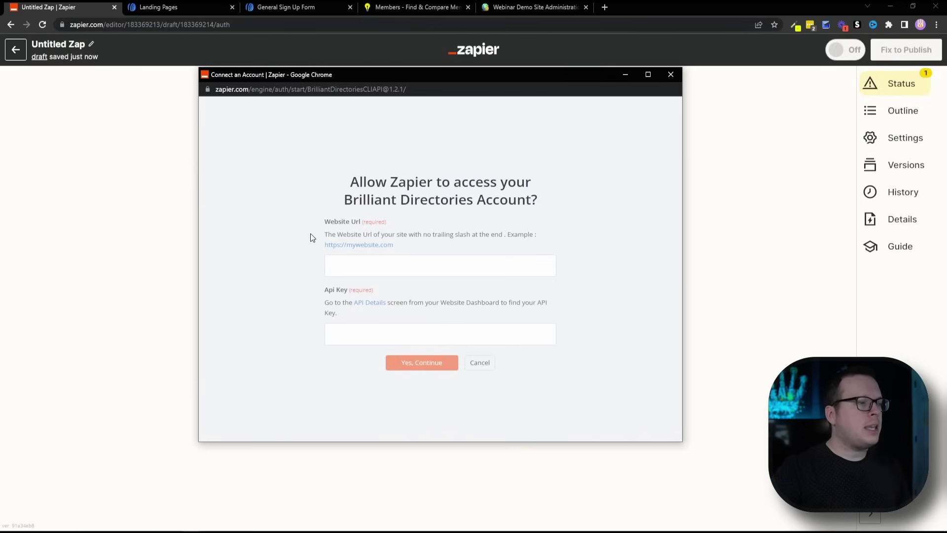
{"action": "left_click", "coordinate": [365, 305]}
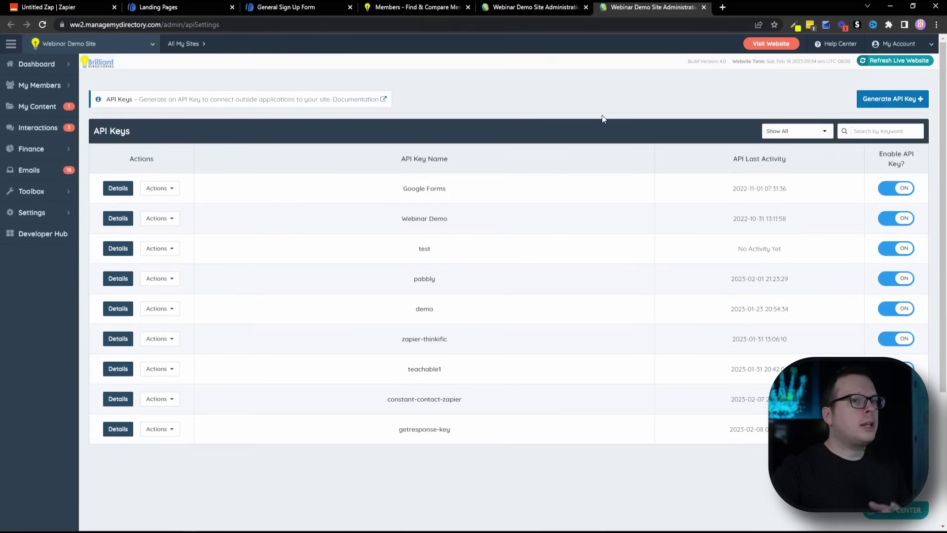
- Generate an API key nicknamed 'aweber-key' and copy its token to the clipboard
{"action": "left_click", "coordinate": [883, 99]}
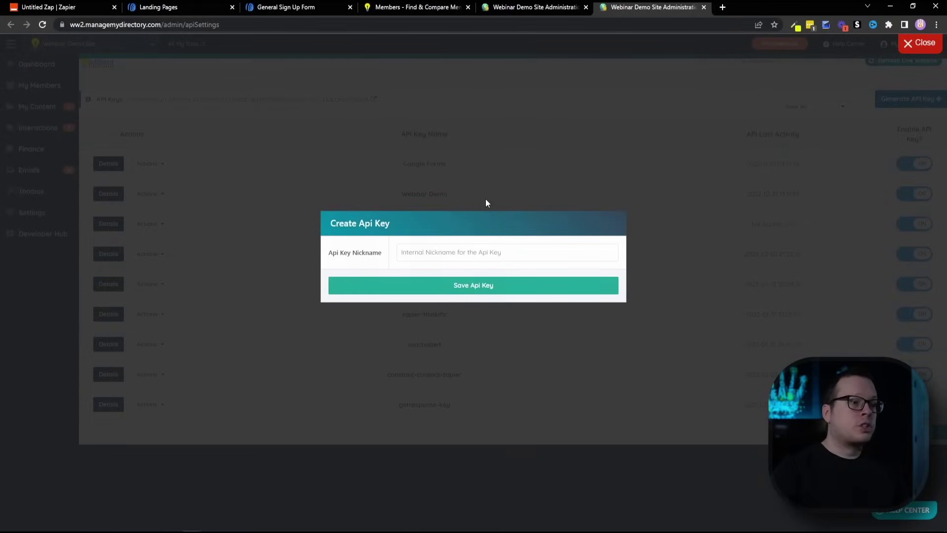
{"action": "left_click", "coordinate": [425, 253]}
{"action": "type", "text": "aweber-key"}
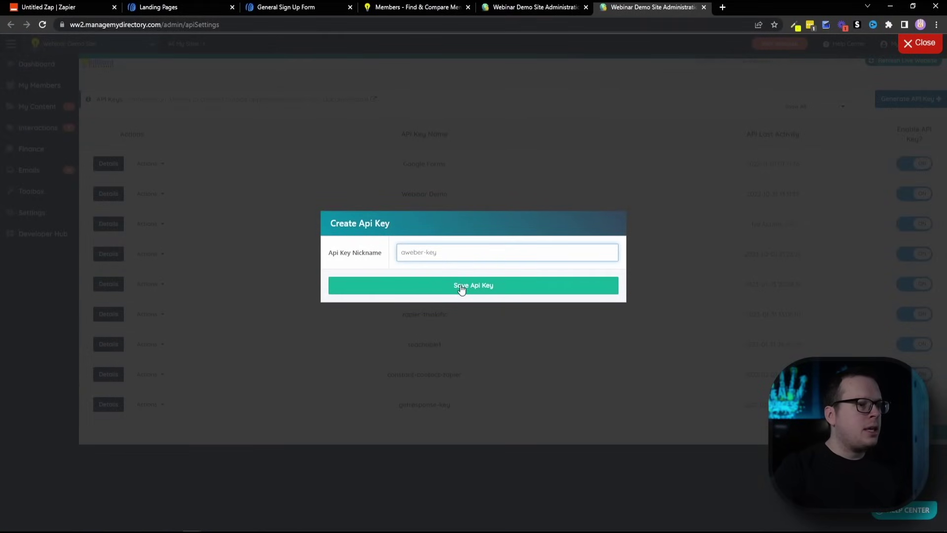
{"action": "left_click", "coordinate": [461, 290]}
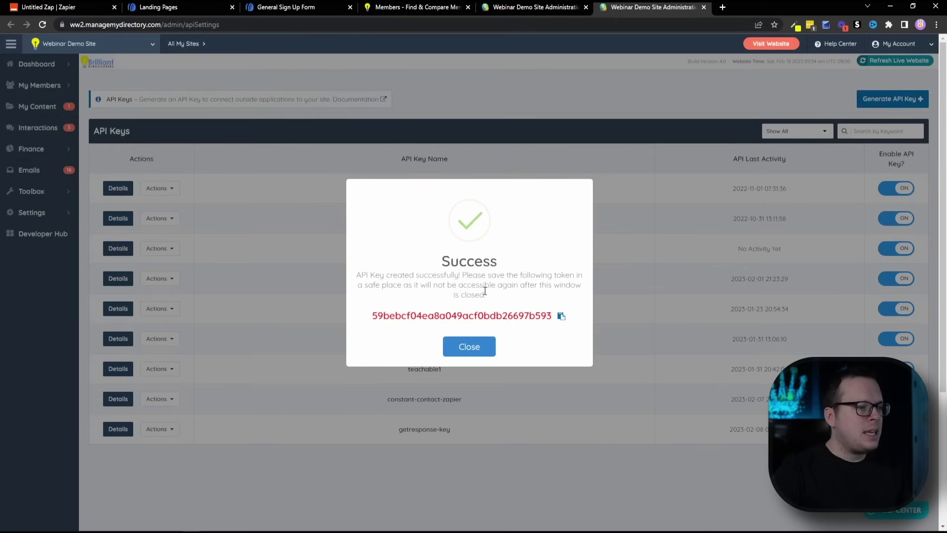
{"action": "left_click", "coordinate": [562, 318]}
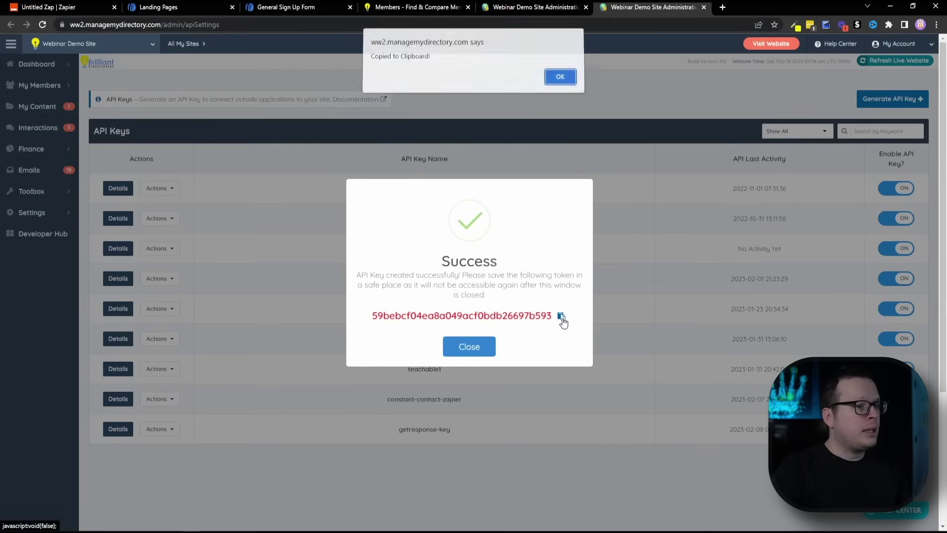
{"action": "left_click", "coordinate": [559, 85]}
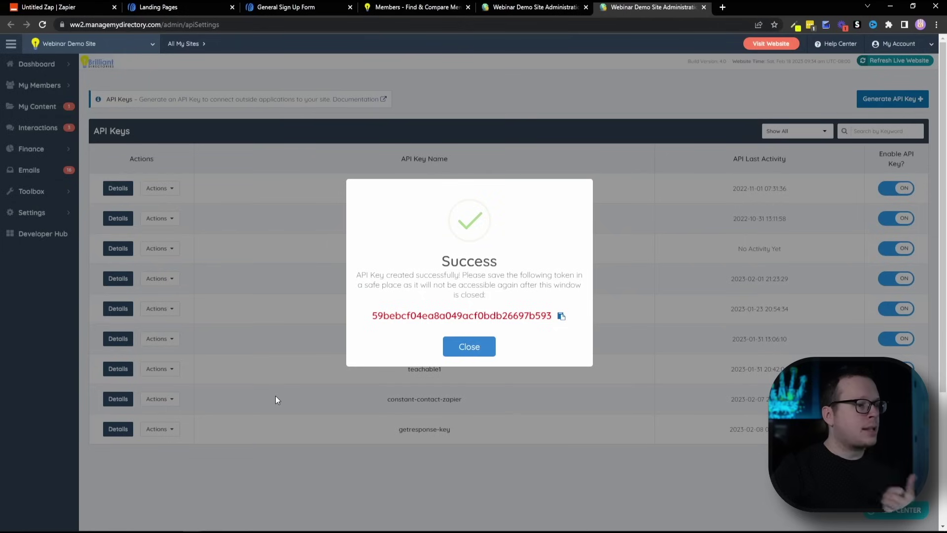
- Paste the API key into Zapier's connection form and close the directory's token dialog
{"action": "key", "text": "alt+Tab"}
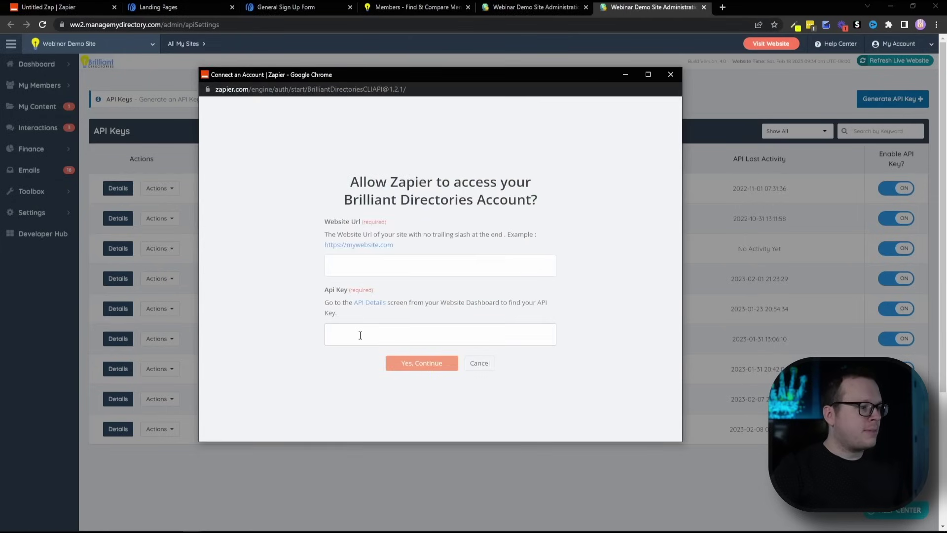
{"action": "key", "text": "ctrl+v"}
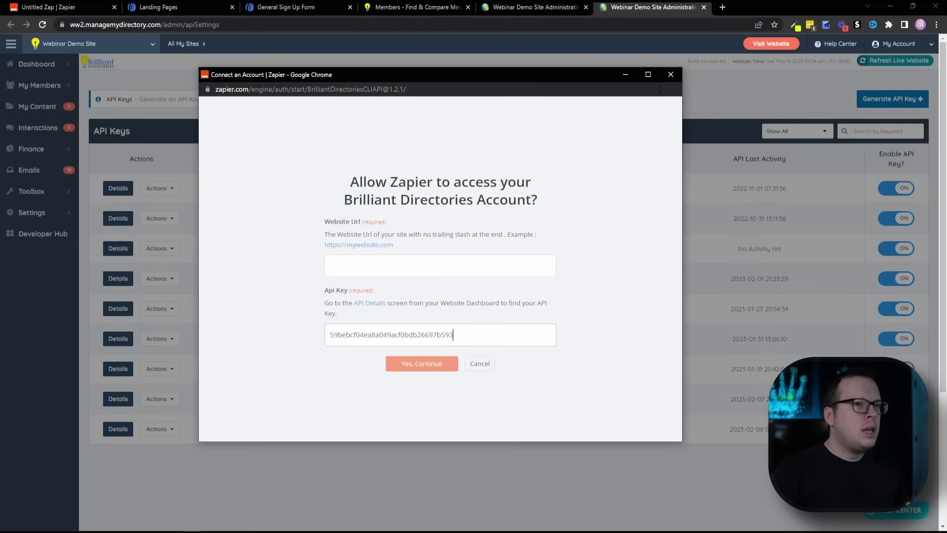
{"action": "left_click", "coordinate": [713, 98]}
{"action": "left_click", "coordinate": [469, 345]}
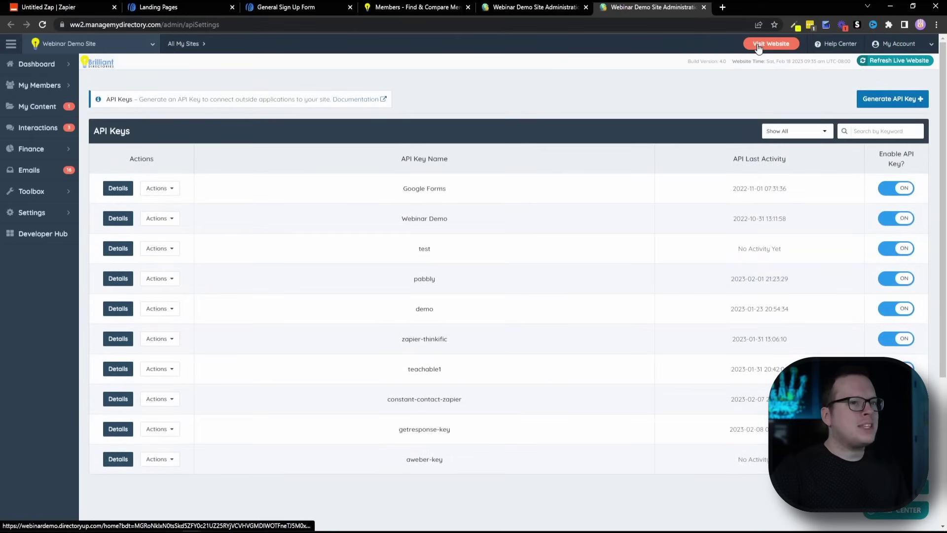
- Copy the live directory site's address into the connection form's Website Url field
{"action": "left_click", "coordinate": [759, 46]}
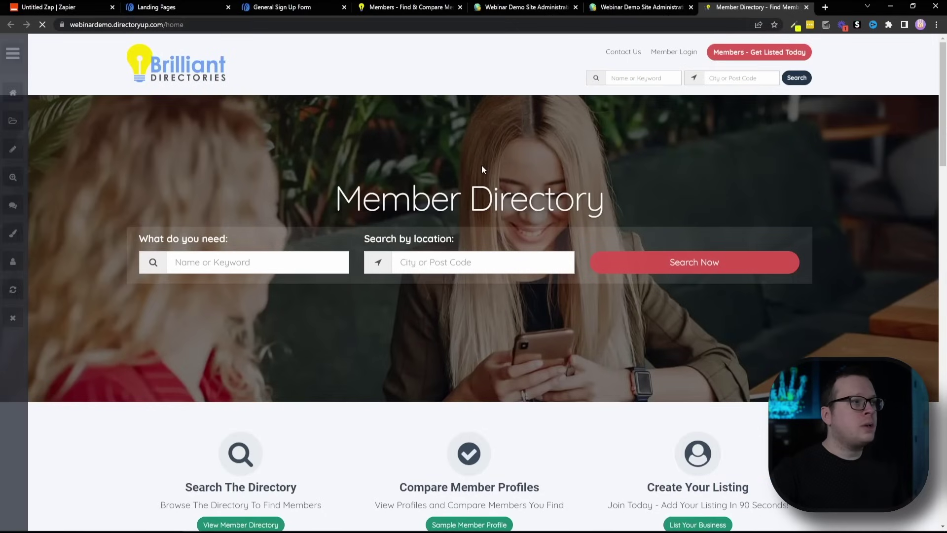
{"action": "left_click", "coordinate": [164, 24]}
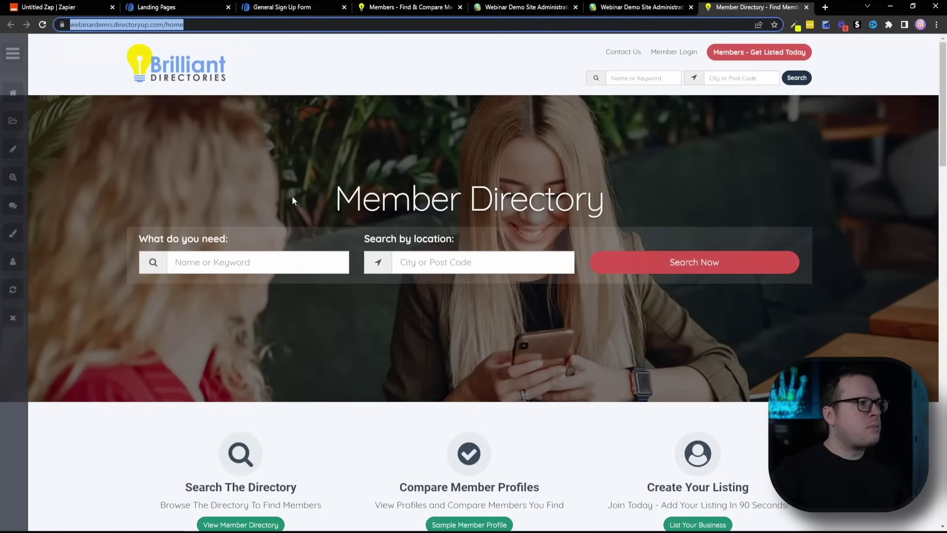
{"action": "key", "text": "alt+Tab"}
{"action": "key", "text": "ctrl+v"}
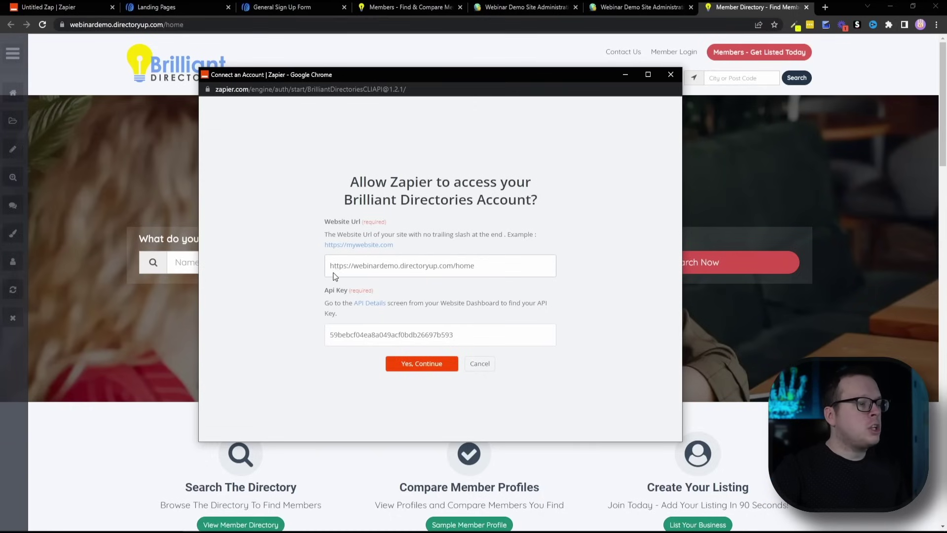
{"action": "left_click_drag", "start_coordinate": [331, 269], "coordinate": [404, 267]}
{"action": "left_click", "coordinate": [422, 267]}
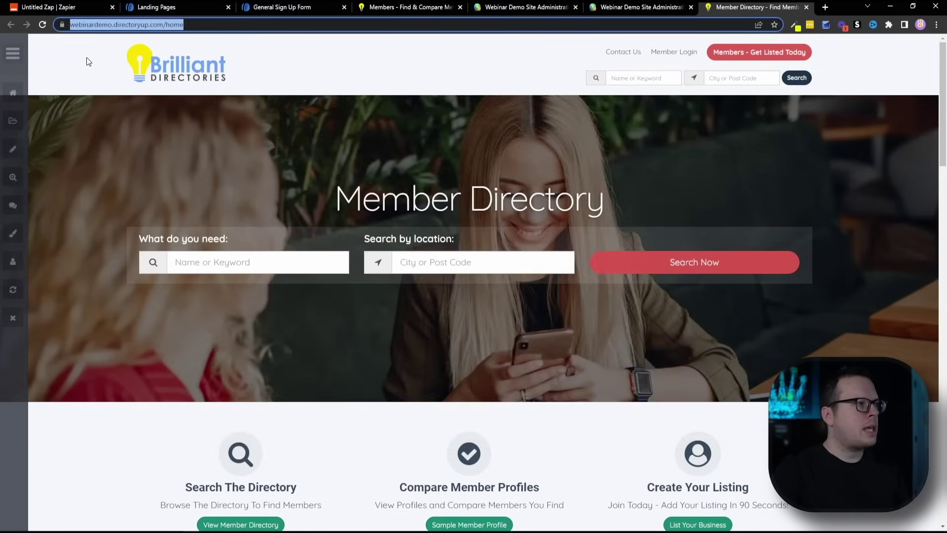
- Keep the webinardemo aweber-key account for Create User and continue to its setup fields
{"action": "left_click", "coordinate": [62, 7]}
{"action": "left_click", "coordinate": [339, 293]}
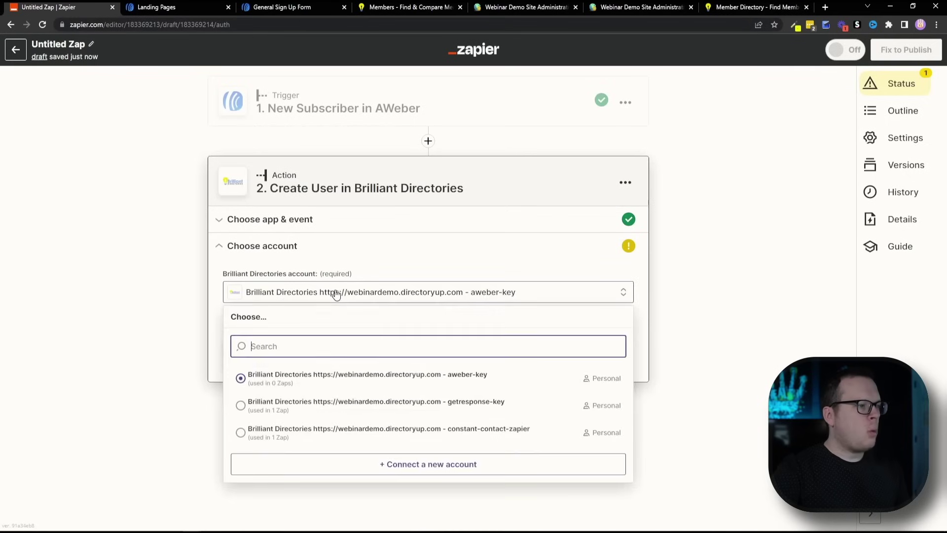
{"action": "left_click", "coordinate": [327, 293]}
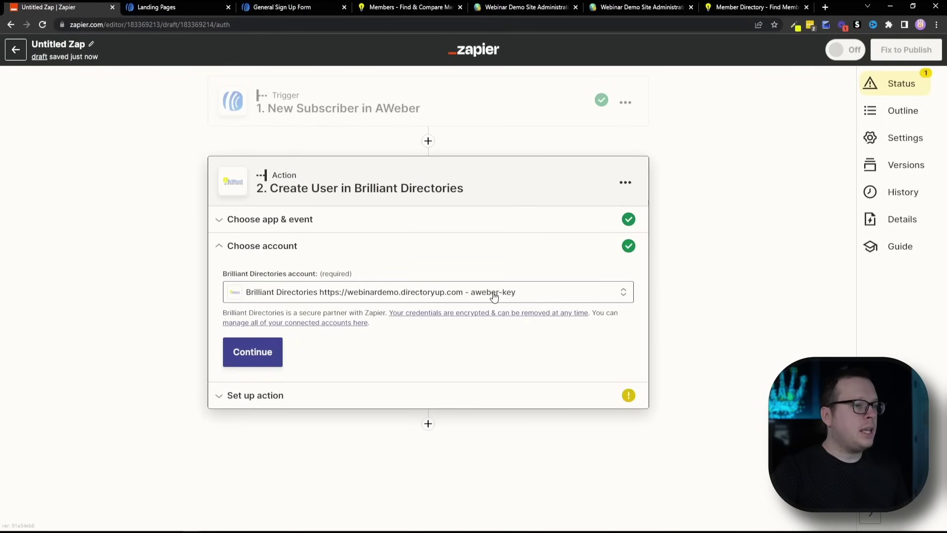
{"action": "left_click", "coordinate": [274, 351]}
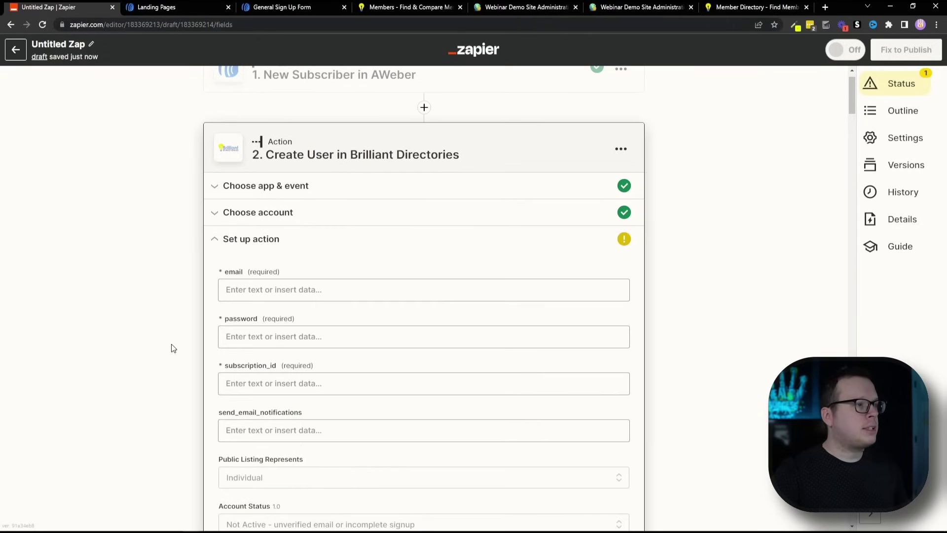
- Insert the trigger's 1. Email into the email field and 1. Name into First Name
{"action": "scroll", "coordinate": [171, 344], "scroll_direction": "down", "scroll_amount": 2}
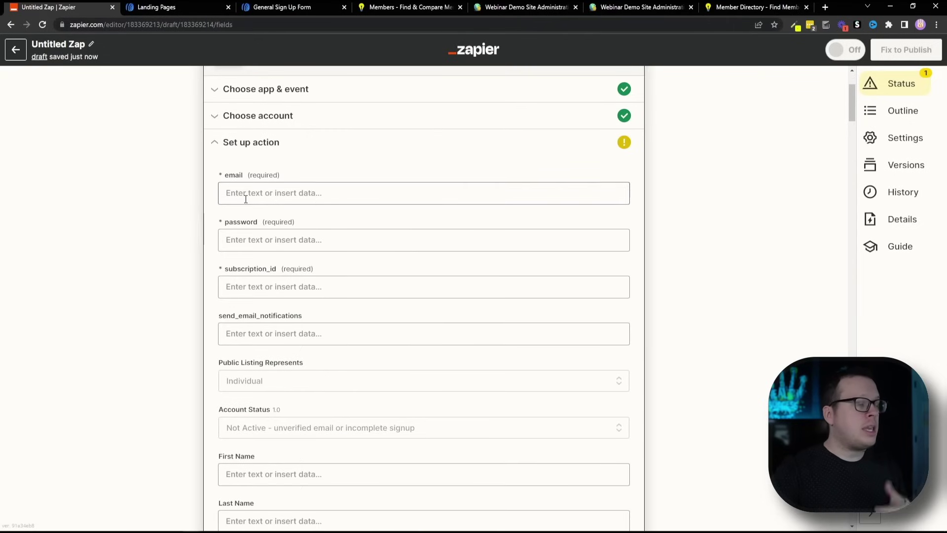
{"action": "left_click", "coordinate": [254, 195]}
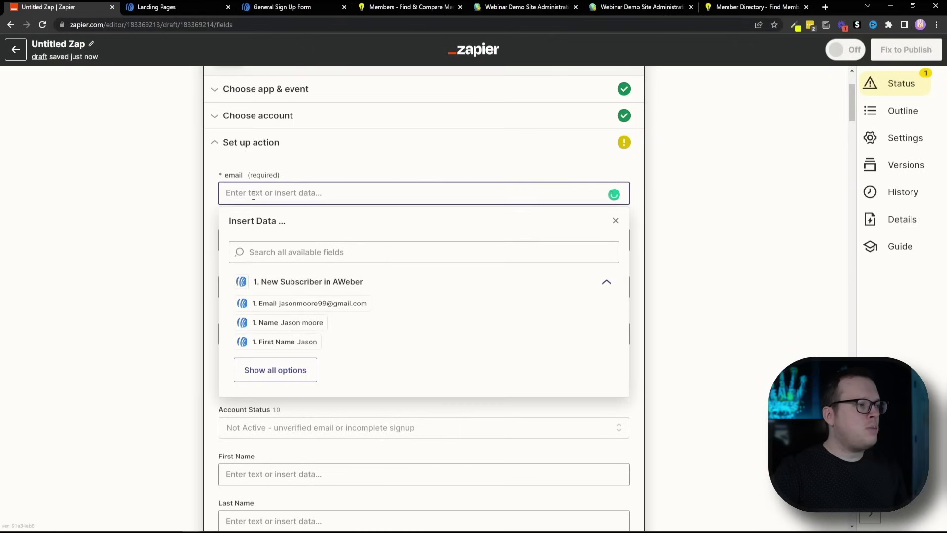
{"action": "left_click", "coordinate": [292, 308]}
{"action": "left_click", "coordinate": [185, 205]}
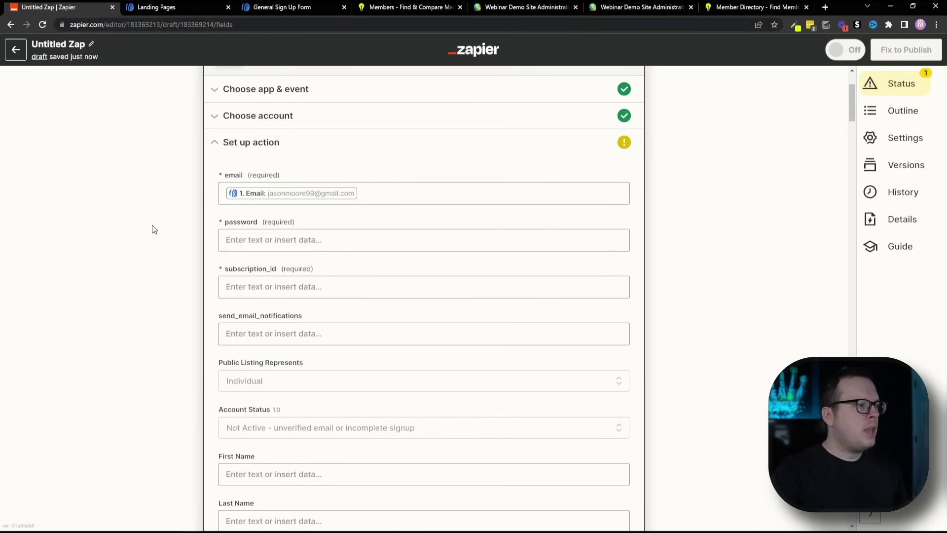
{"action": "scroll", "coordinate": [158, 321], "scroll_direction": "down", "scroll_amount": 2}
{"action": "left_click", "coordinate": [244, 373]}
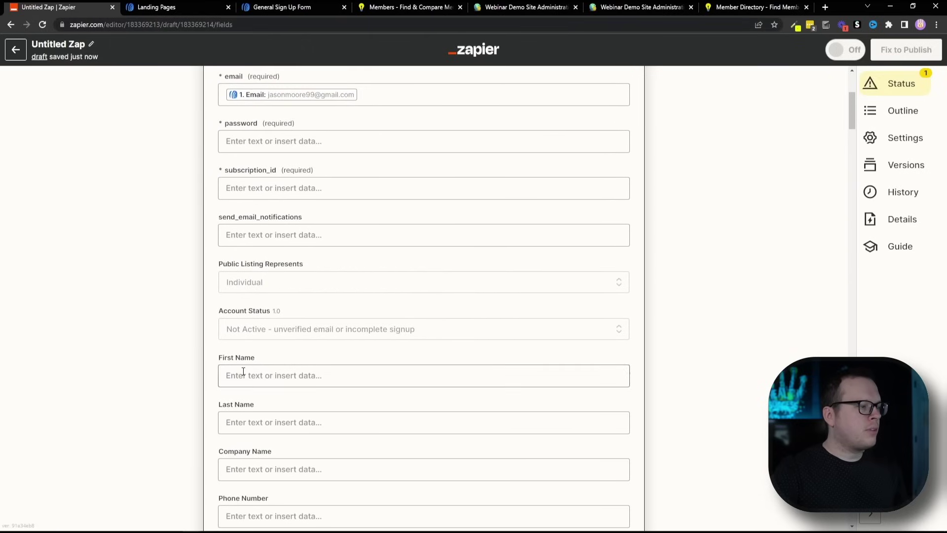
{"action": "scroll", "coordinate": [239, 367], "scroll_direction": "down", "scroll_amount": 1}
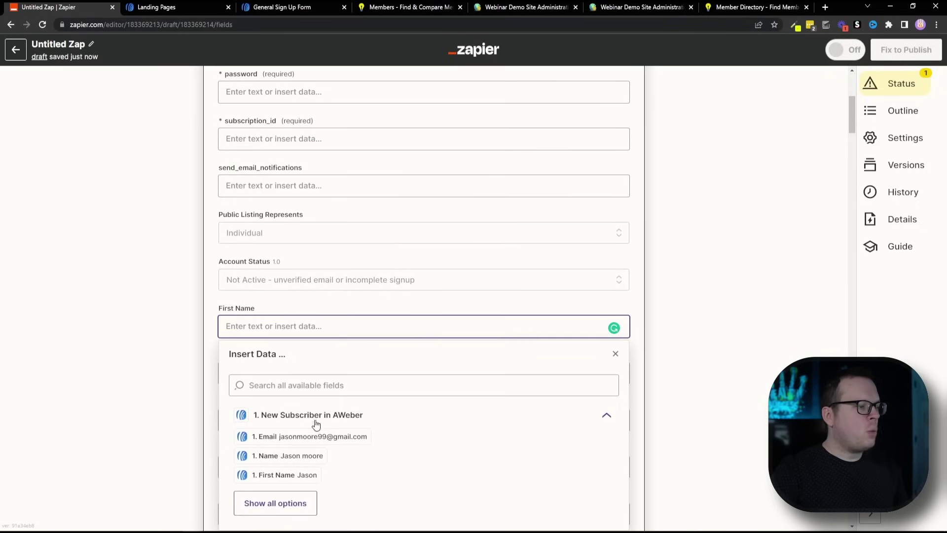
{"action": "left_click", "coordinate": [290, 456]}
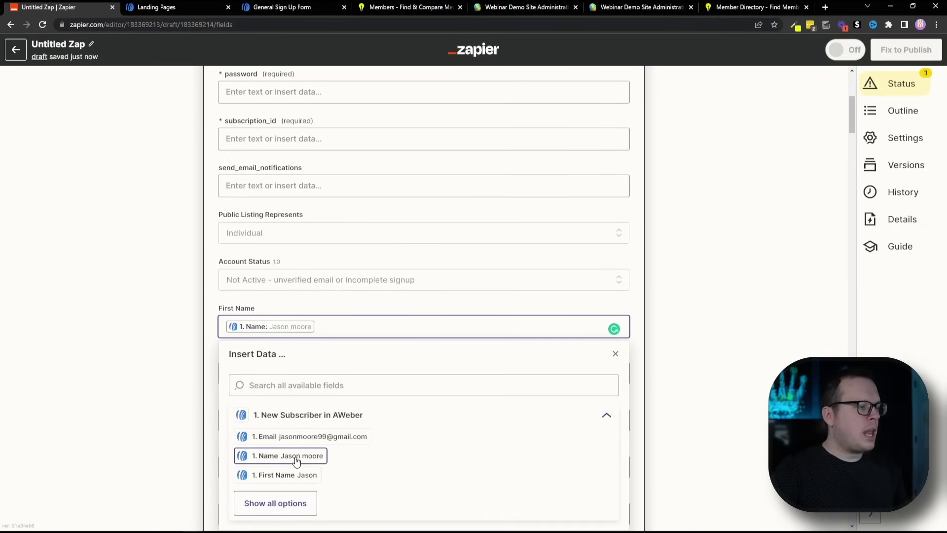
{"action": "left_click", "coordinate": [177, 388]}
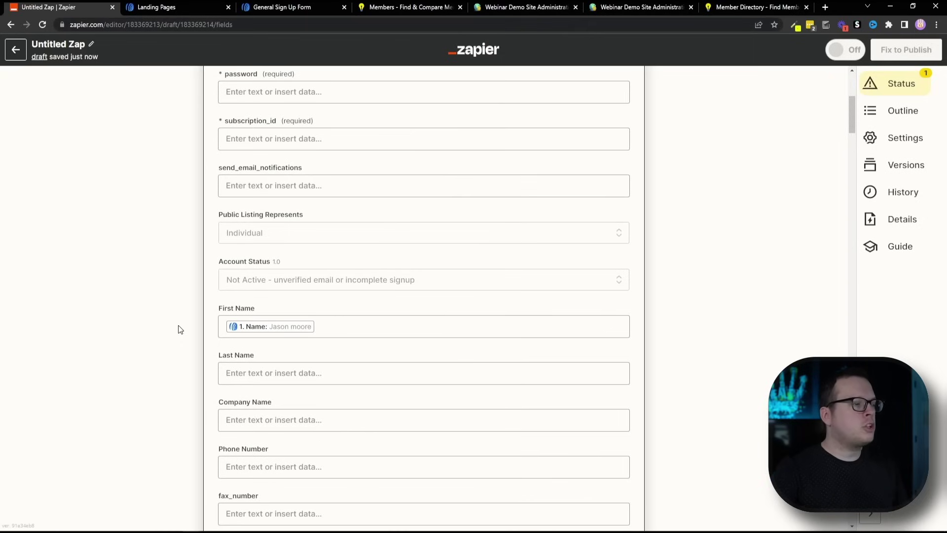
{"action": "scroll", "coordinate": [179, 325], "scroll_direction": "down", "scroll_amount": 15}
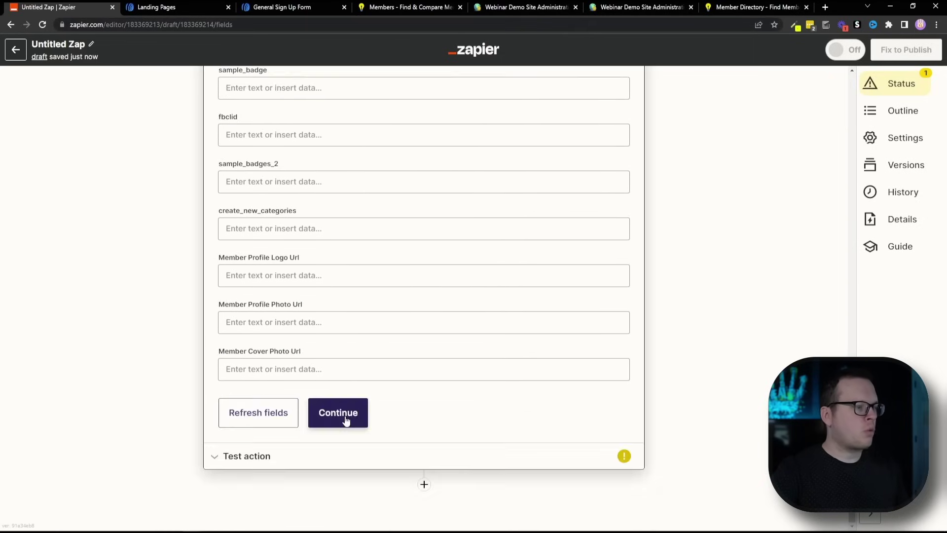
- Test the Create User action, sending a sample user to Brilliant Directories (status success, user_id 151)
{"action": "left_click", "coordinate": [339, 413]}
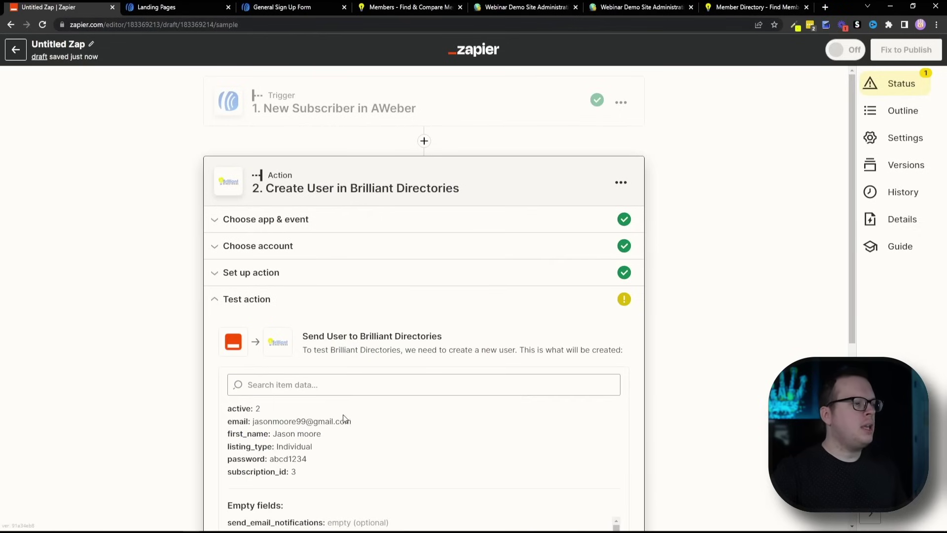
{"action": "scroll", "coordinate": [178, 365], "scroll_direction": "down", "scroll_amount": 5}
{"action": "left_click", "coordinate": [313, 442]}
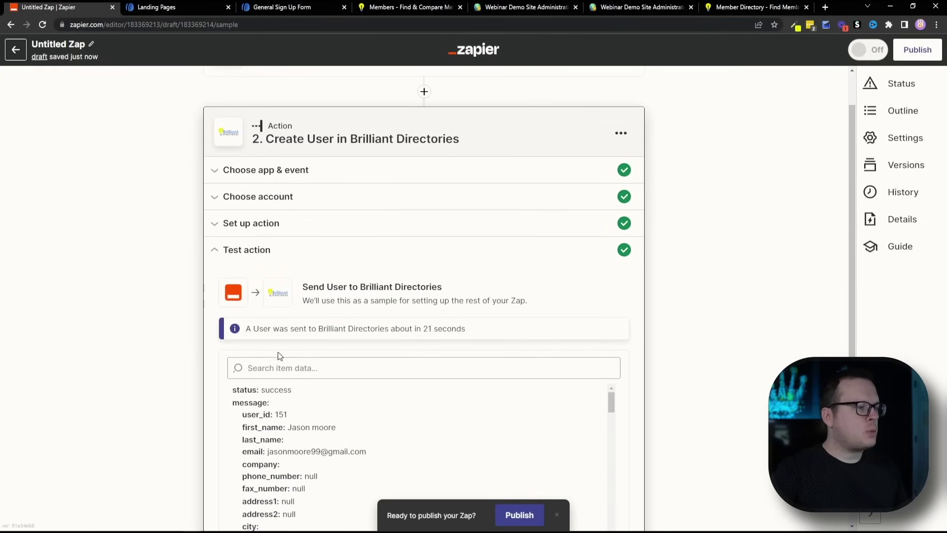
{"action": "left_click_drag", "start_coordinate": [253, 328], "coordinate": [344, 329]}
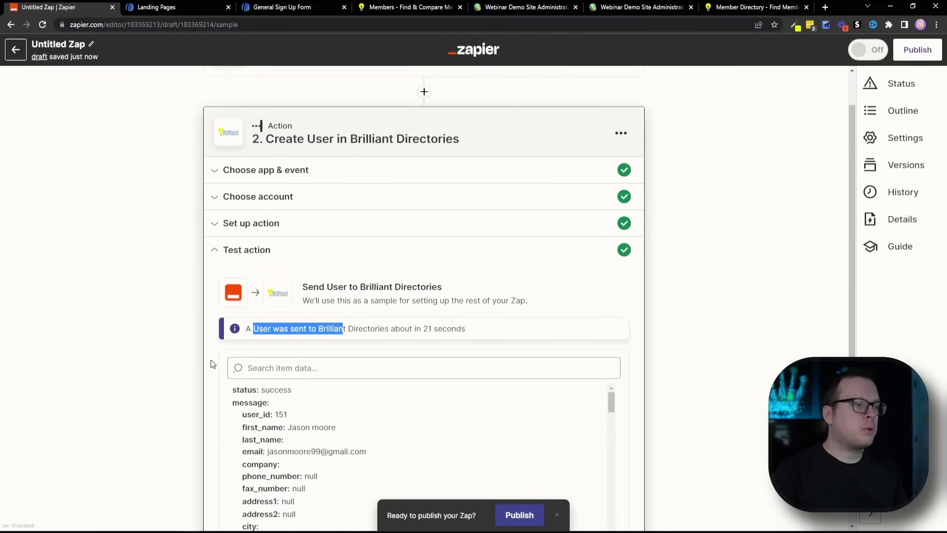
- Publish the zap with Publish & Turn On, then bring up AWeber's General Sign Up Form
{"action": "left_click", "coordinate": [516, 518]}
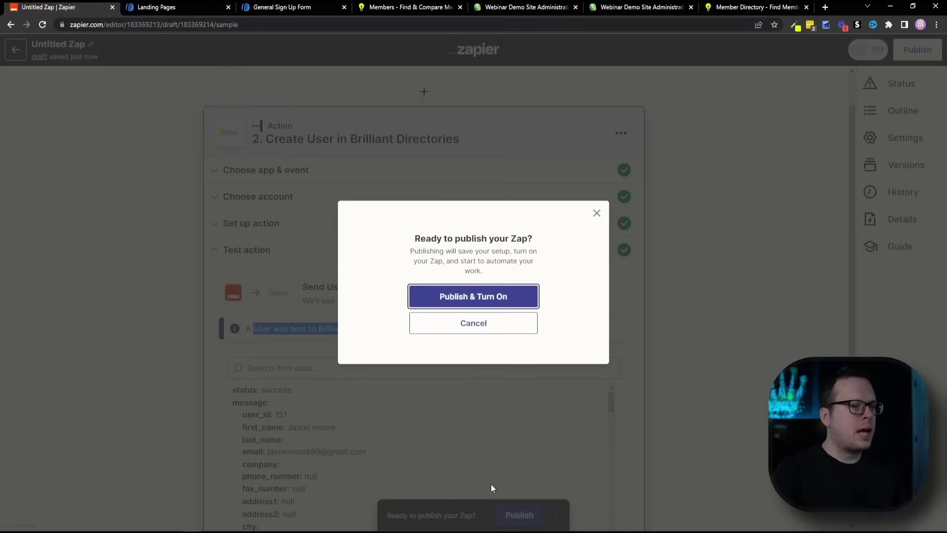
{"action": "left_click", "coordinate": [457, 297]}
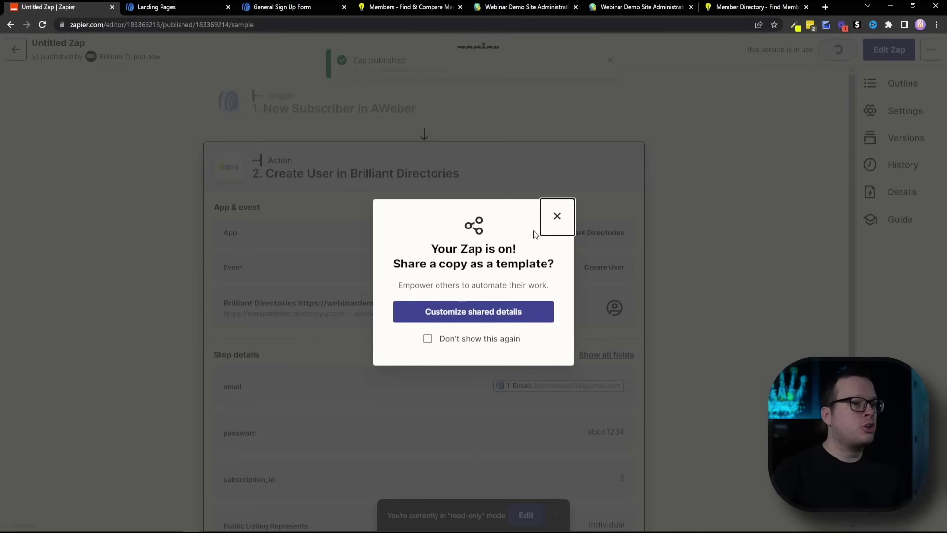
{"action": "left_click", "coordinate": [555, 217]}
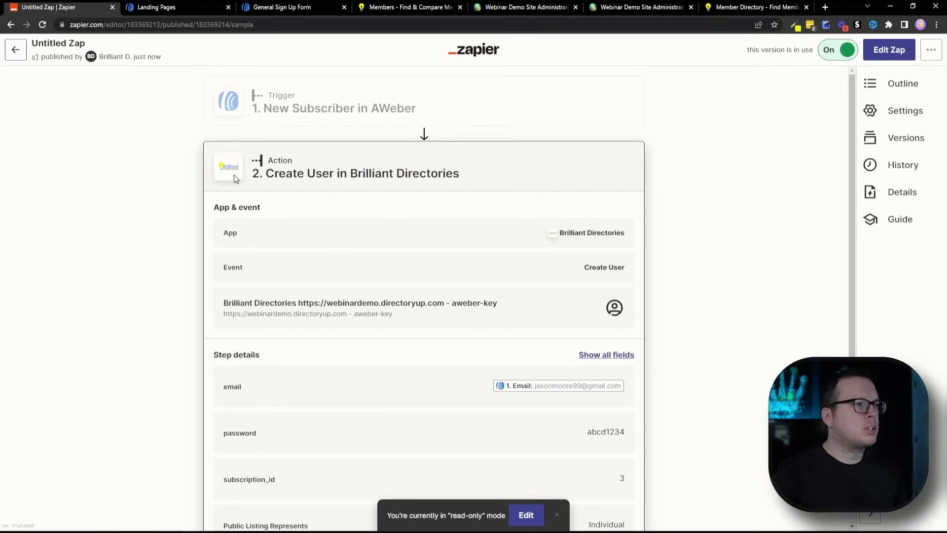
{"action": "left_click", "coordinate": [284, 8]}
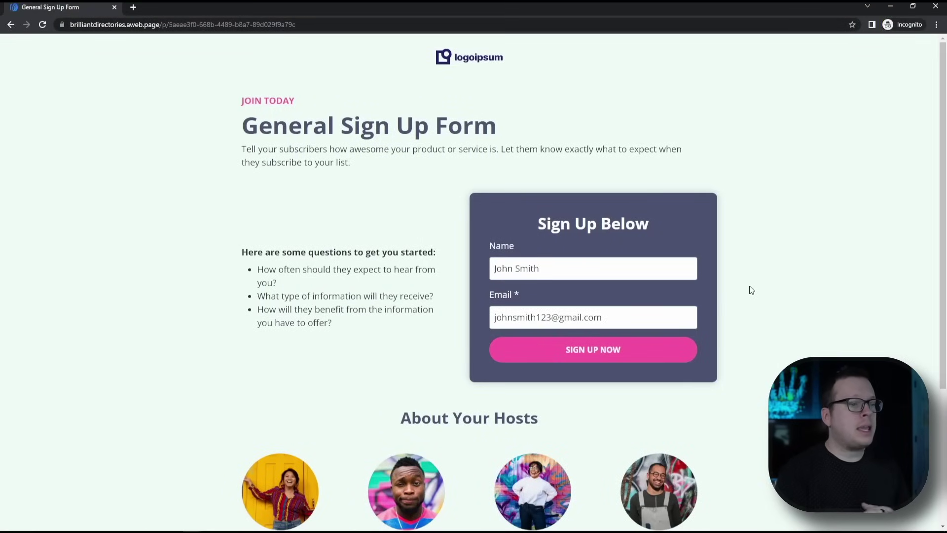
- Submit the AWeber General Sign Up Form as a new subscriber with Sign Up Now
{"action": "left_click", "coordinate": [551, 338]}
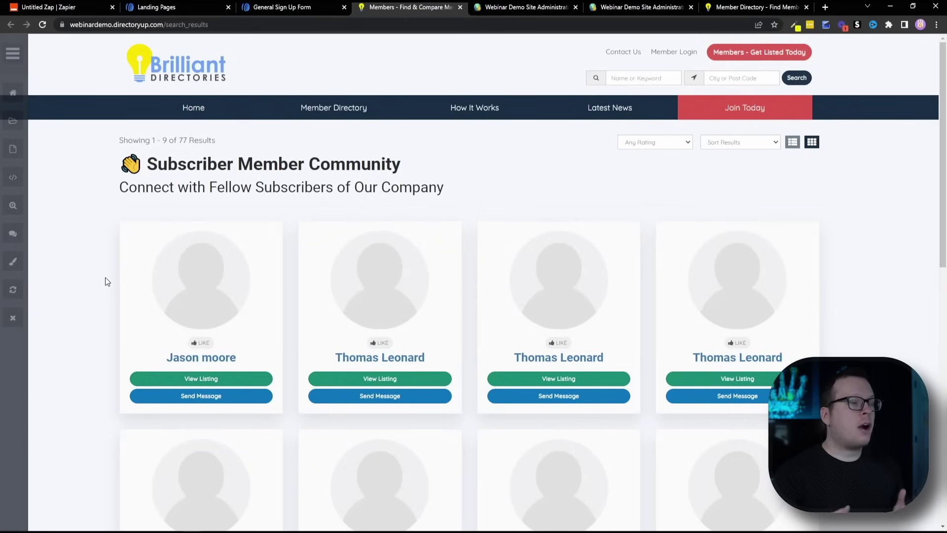